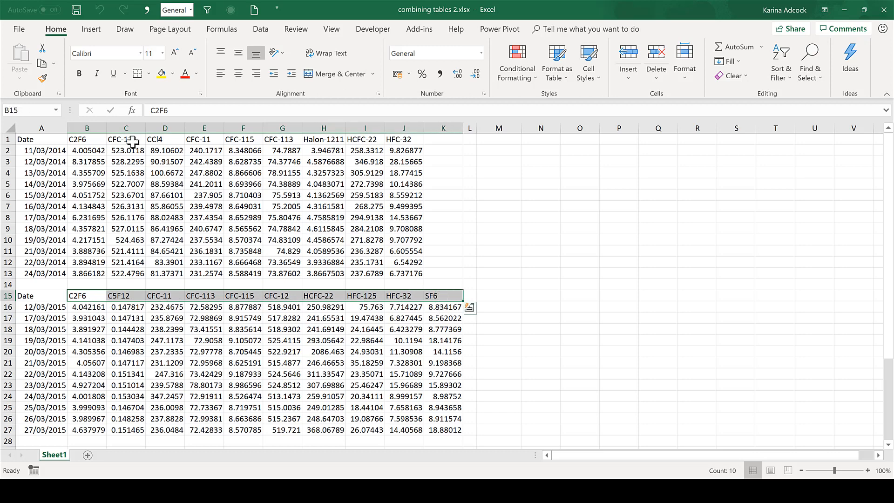
Move the 2014 table in A1:J13 so that it starts in cell M1
left_click_drag(92, 139, 394, 139)
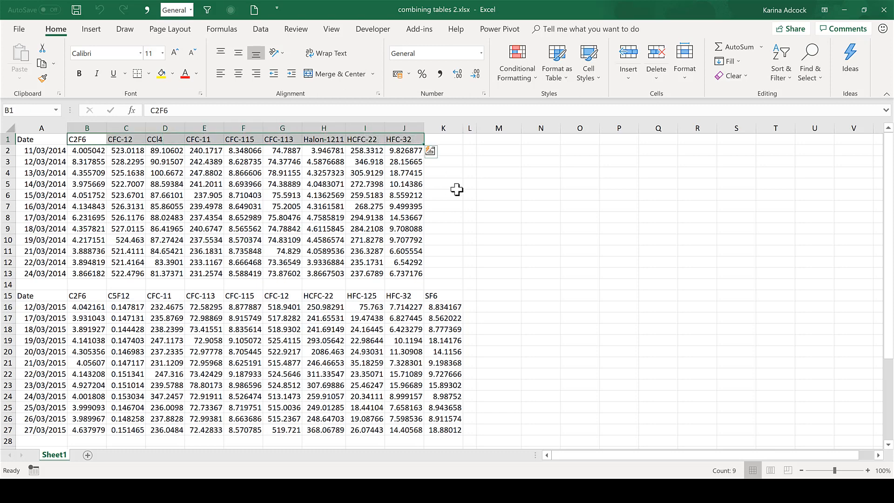
left_click(498, 198)
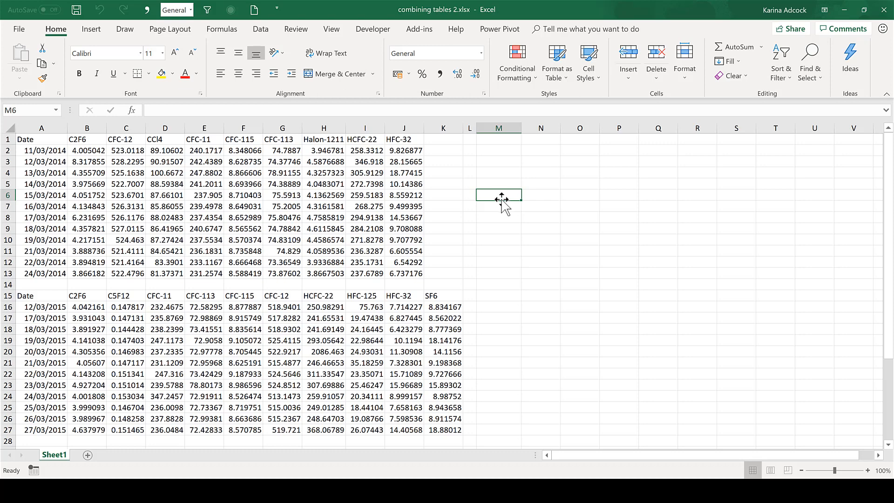
left_click_drag(33, 140, 410, 269)
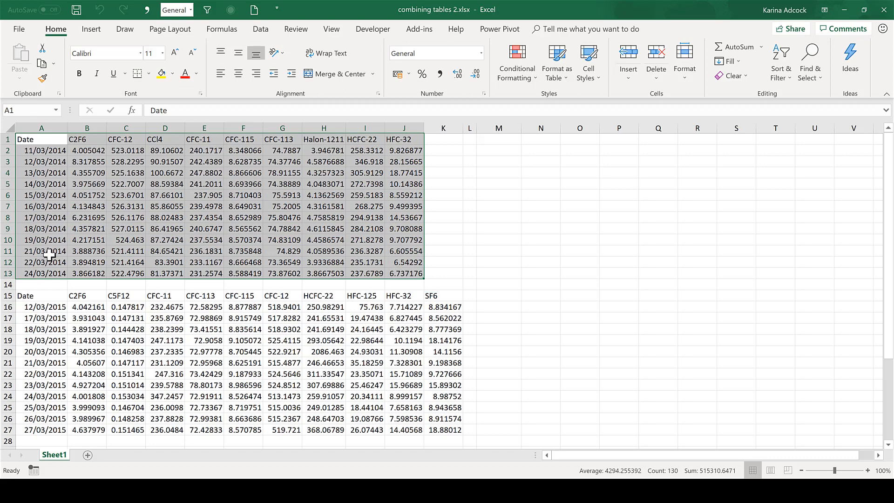
left_click_drag(53, 279, 517, 250)
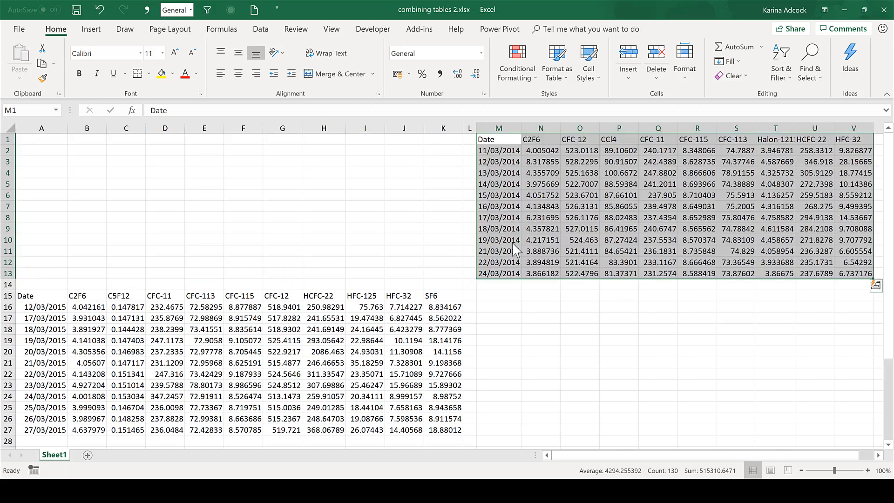
left_click(552, 326)
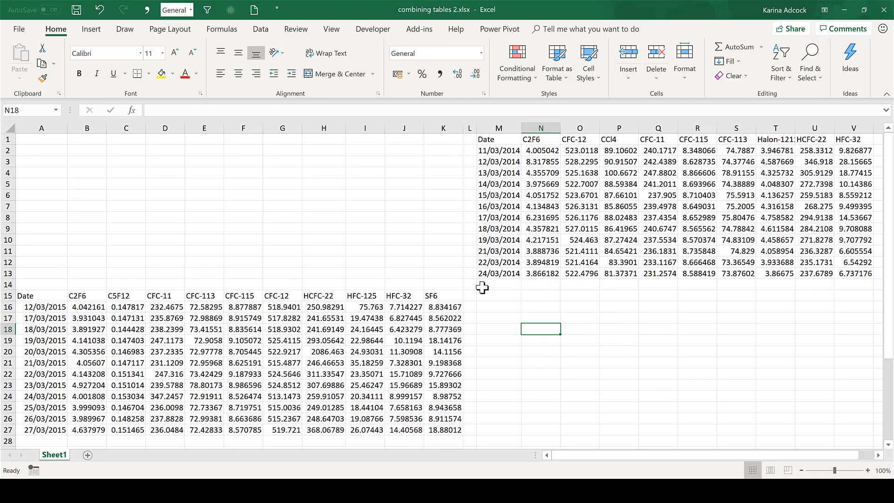
Start an INDEX formula in M15 with the absolute array $A$15:$K$27 and row number 1
left_click(494, 296)
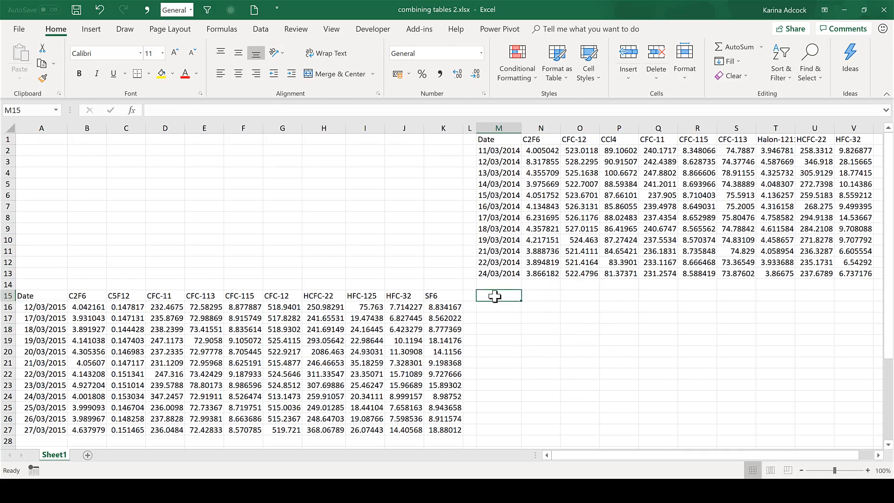
type("=inde")
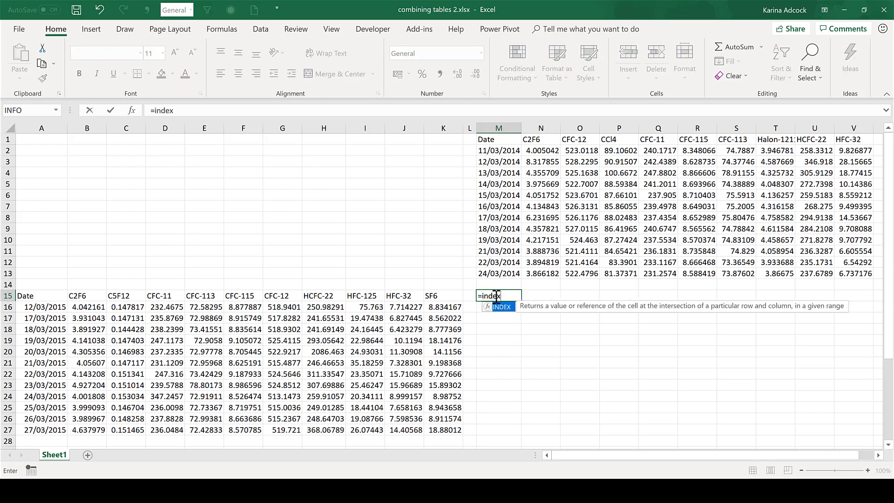
type("x")
key("Tab")
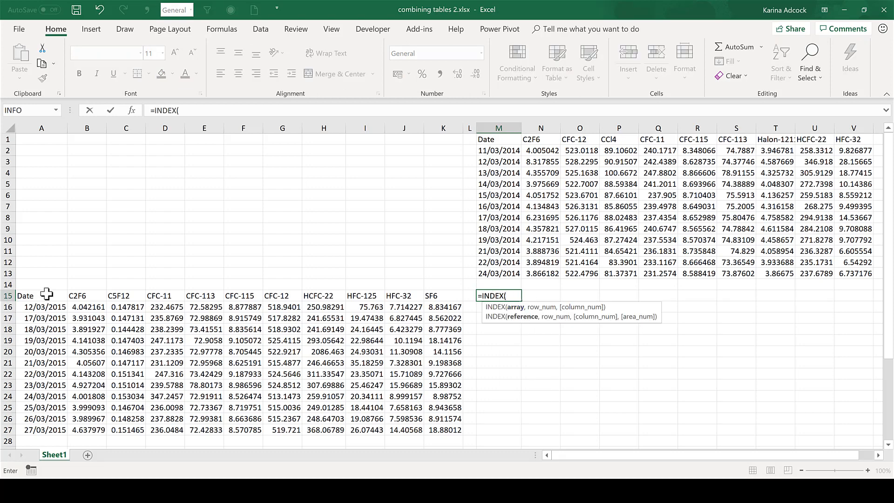
left_click_drag(42, 296, 457, 427)
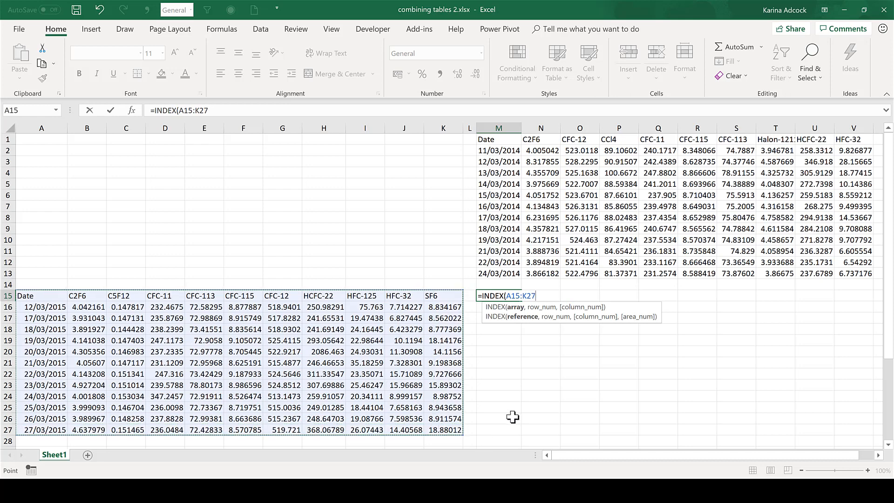
key("F4")
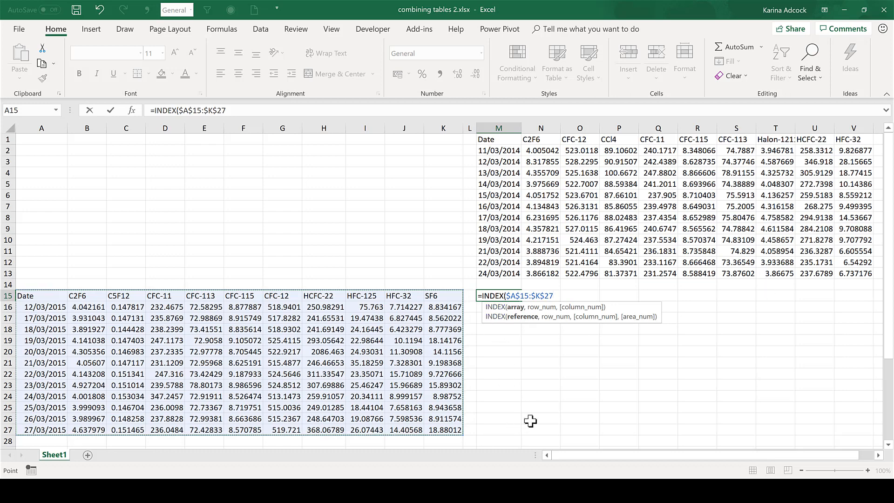
type(",")
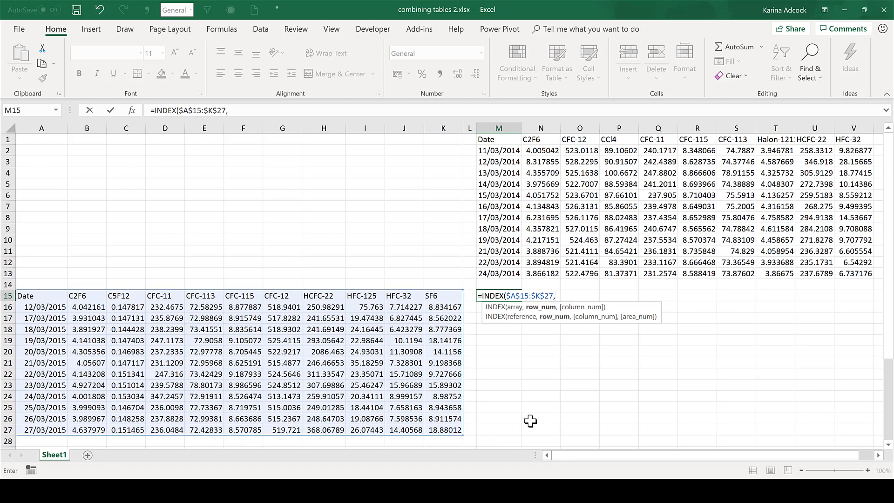
type("1,")
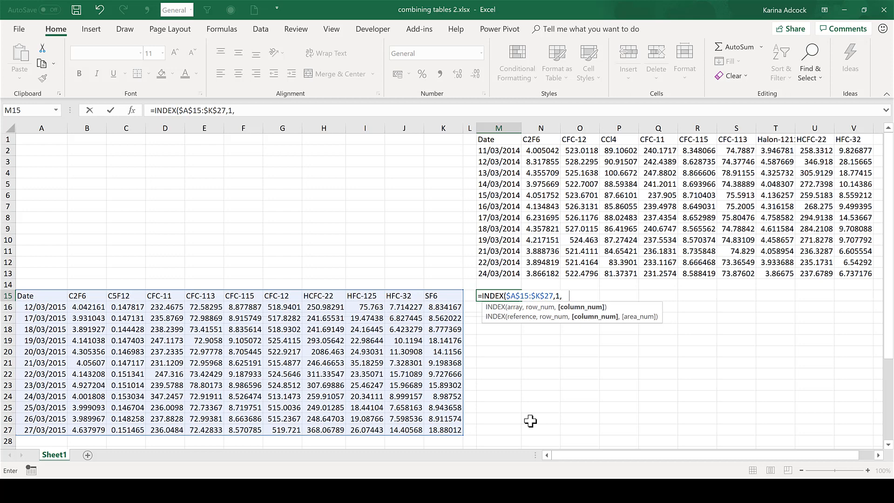
Nest a MATCH function as the column number, using M$1 with only the row locked as the lookup value
type("MATCH")
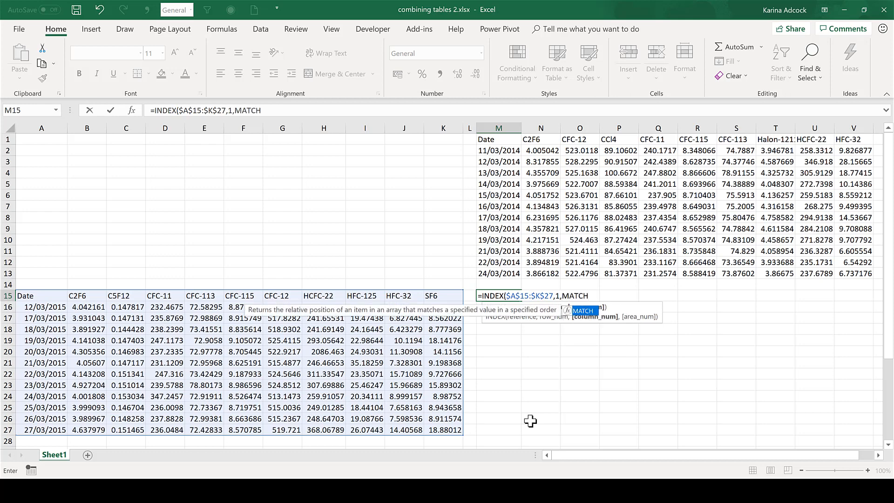
type("(")
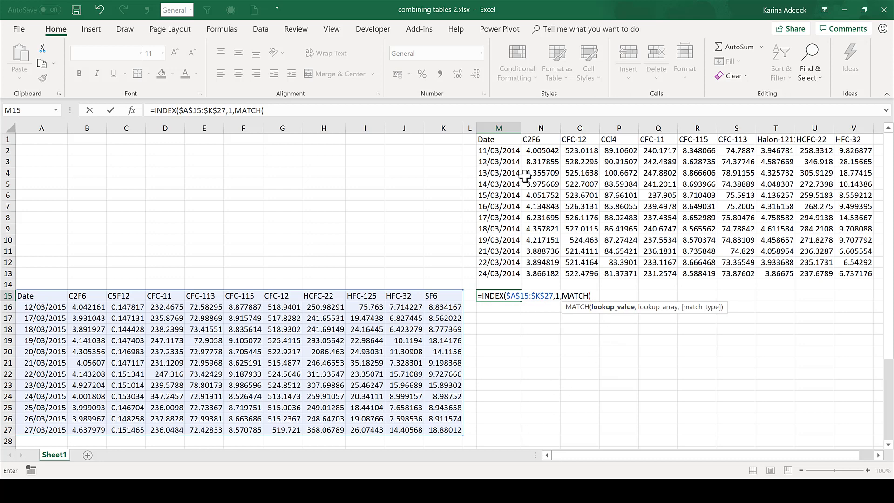
left_click(495, 139)
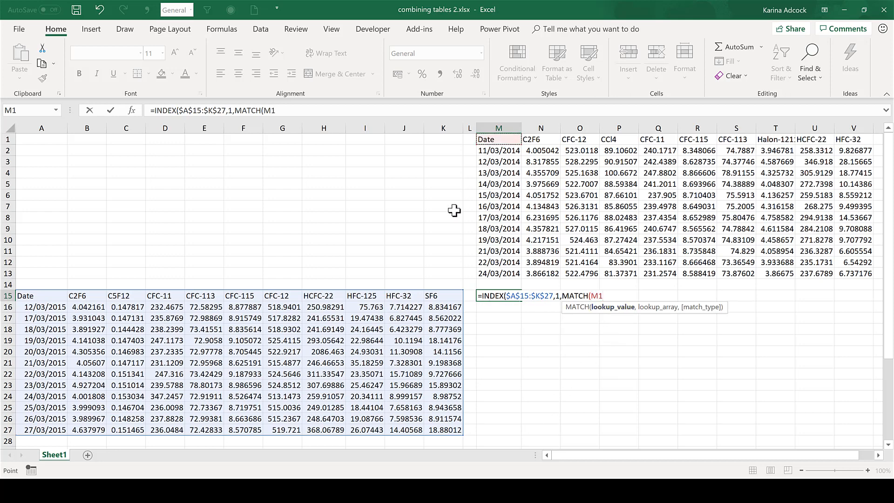
key("F4")
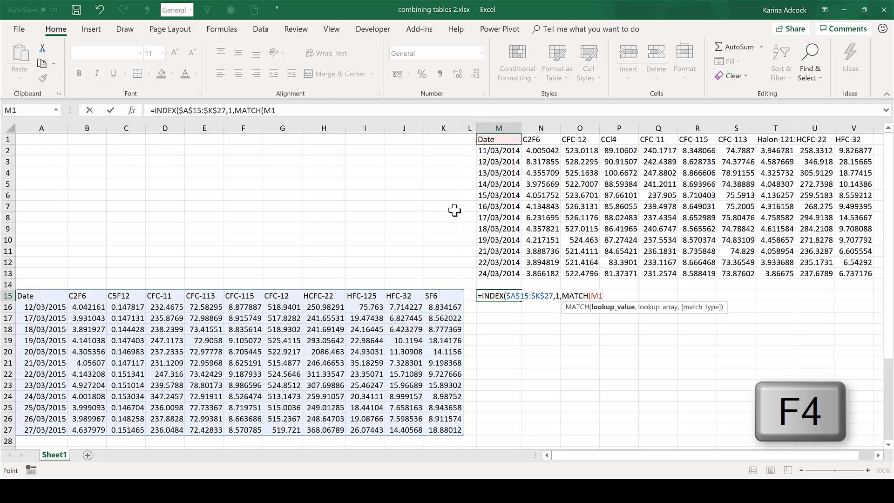
key("F4")
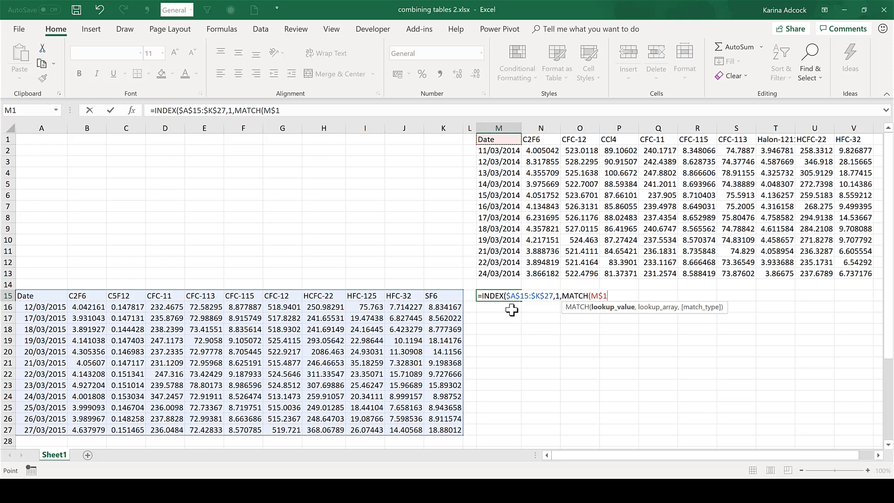
Complete the MATCH with lookup array $A$15:$K$15 and exact match 0, and enter the finished formula in M15
type(",")
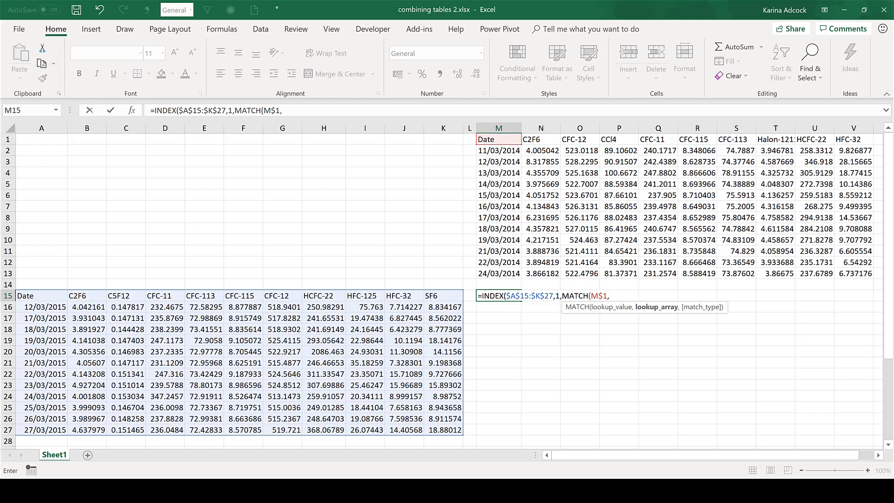
left_click_drag(32, 296, 438, 295)
key("F4")
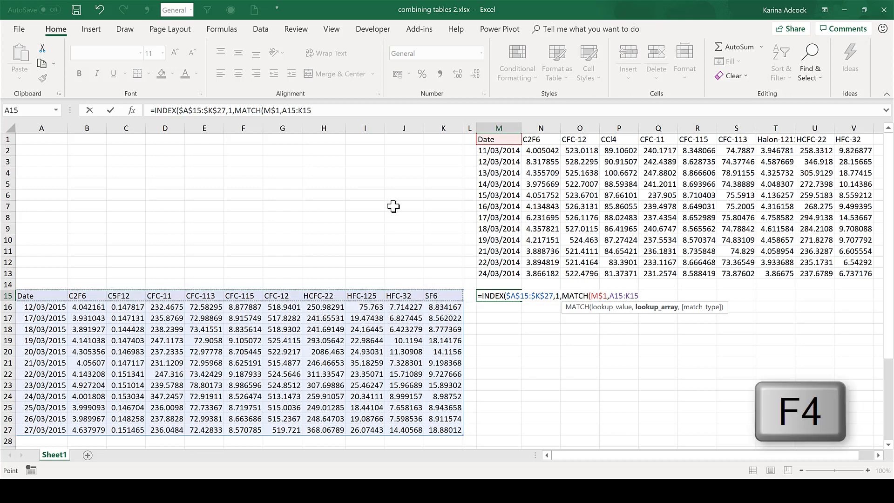
key("F4")
left_click(350, 113)
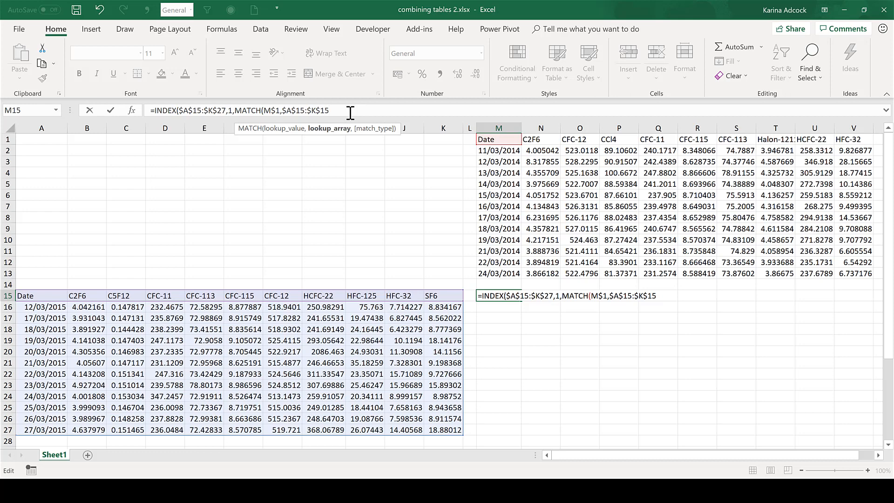
type(",")
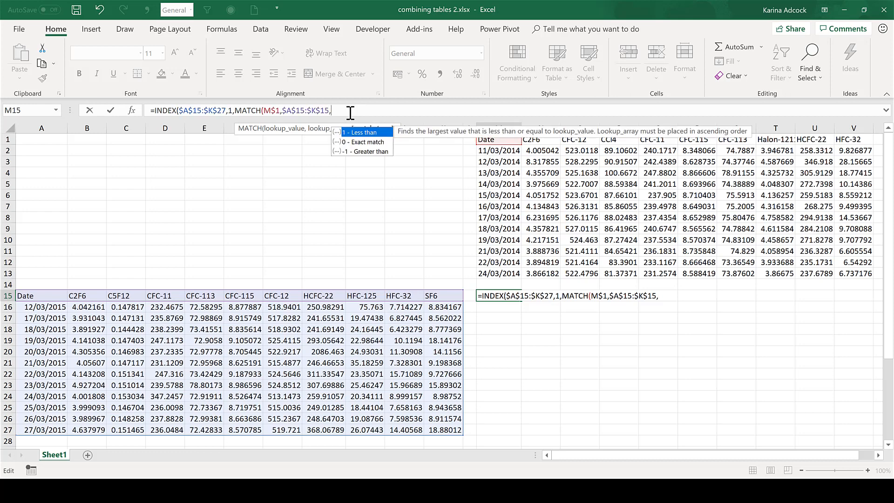
double_click(369, 142)
type(")")
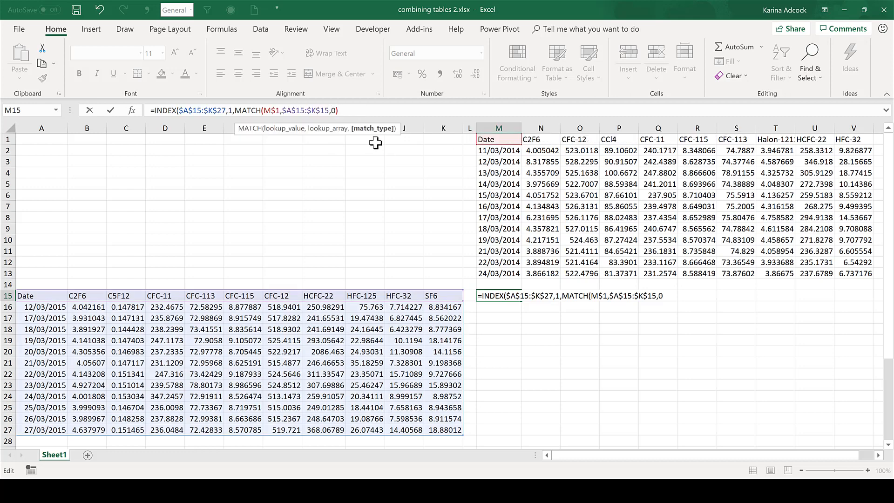
type(")")
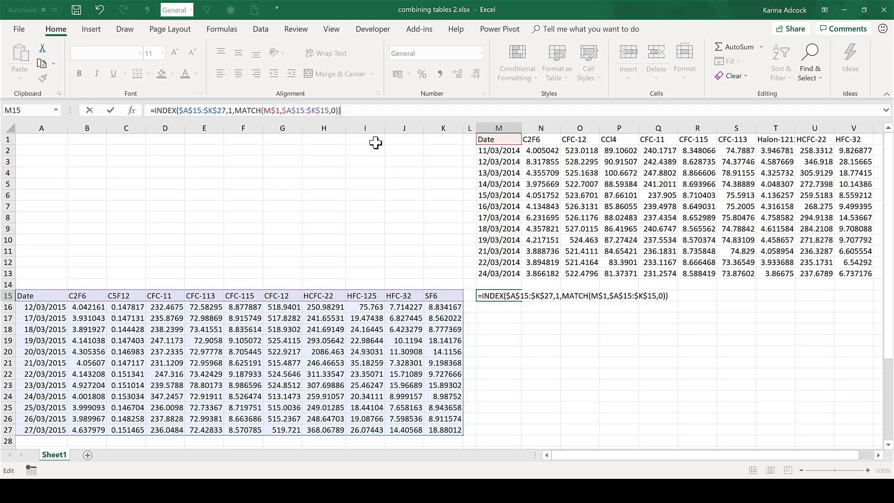
key("Return")
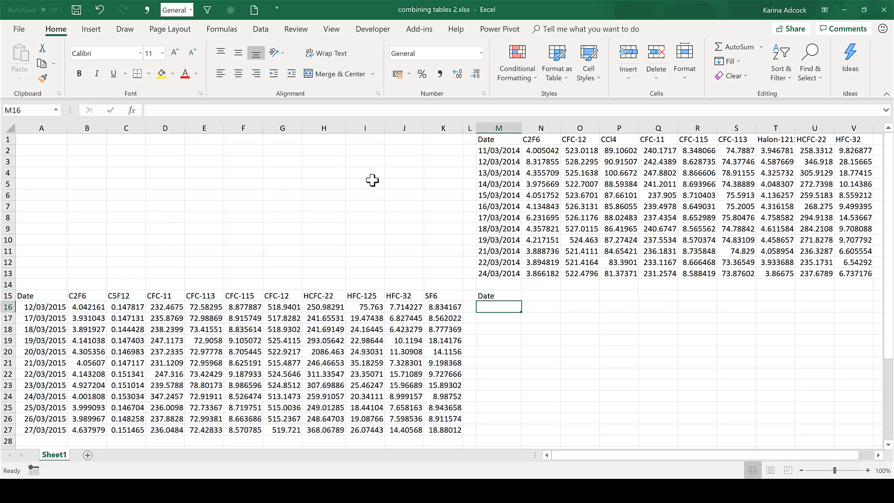
Fill the M15 formula across to V15 and check the formulas in P15 and T15
left_click(510, 296)
left_click_drag(521, 301, 860, 303)
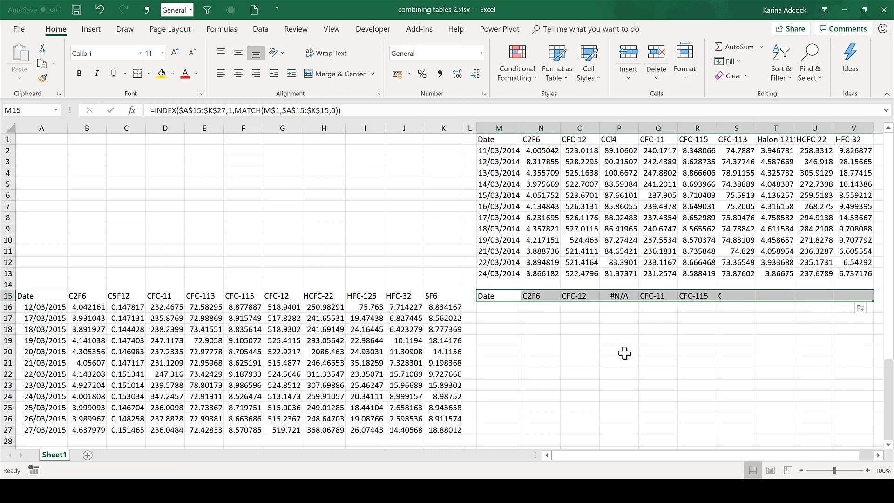
left_click(498, 329)
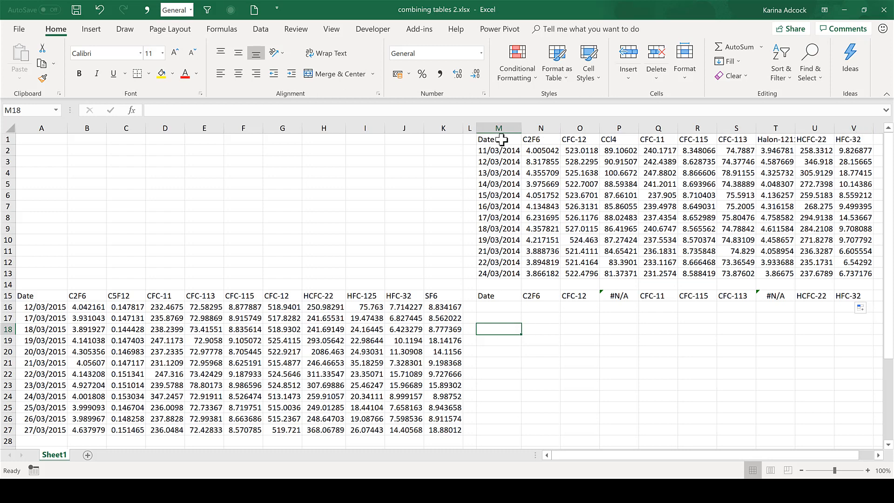
left_click(629, 296)
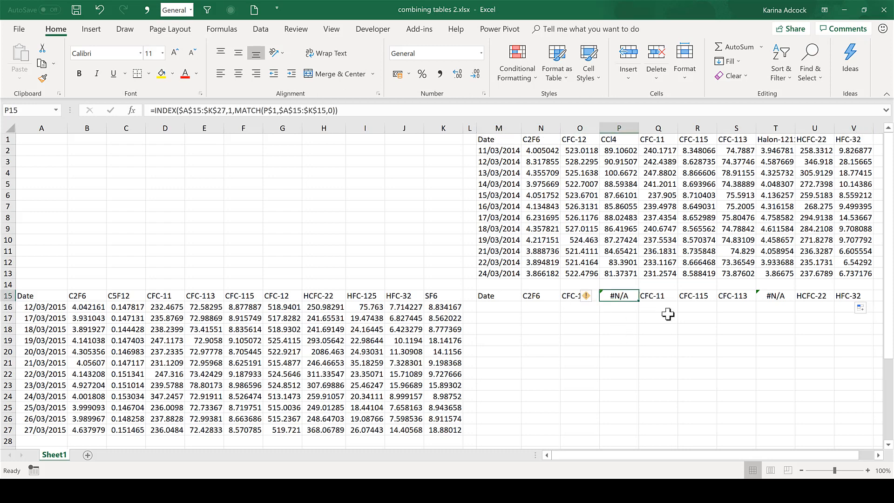
left_click(779, 296)
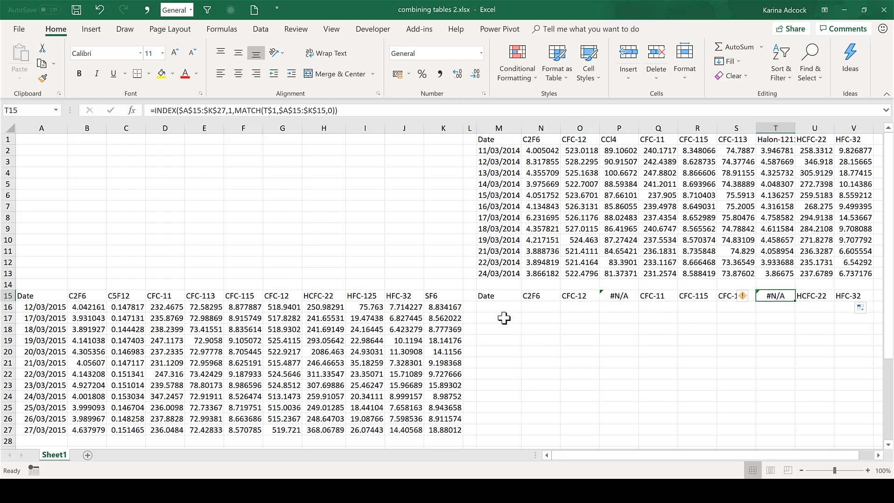
left_click(504, 318)
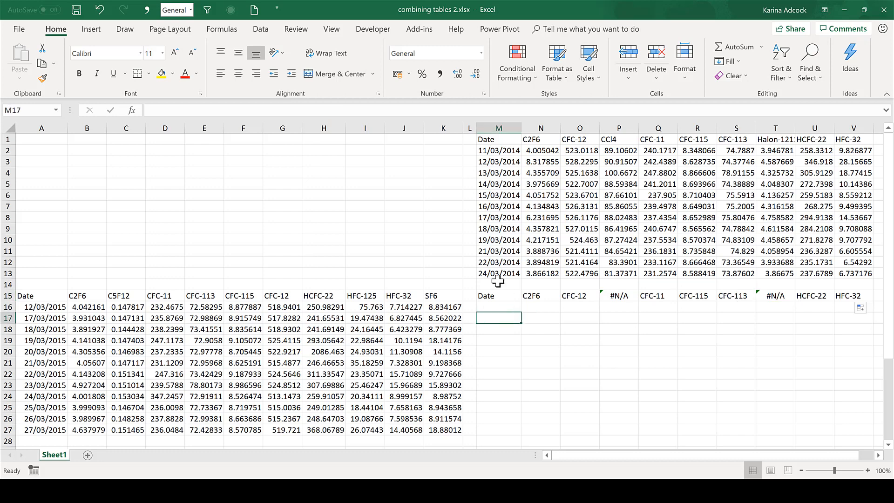
Start a MATCH formula in M14 with header cell M1 as the lookup value
left_click(498, 283)
type("=")
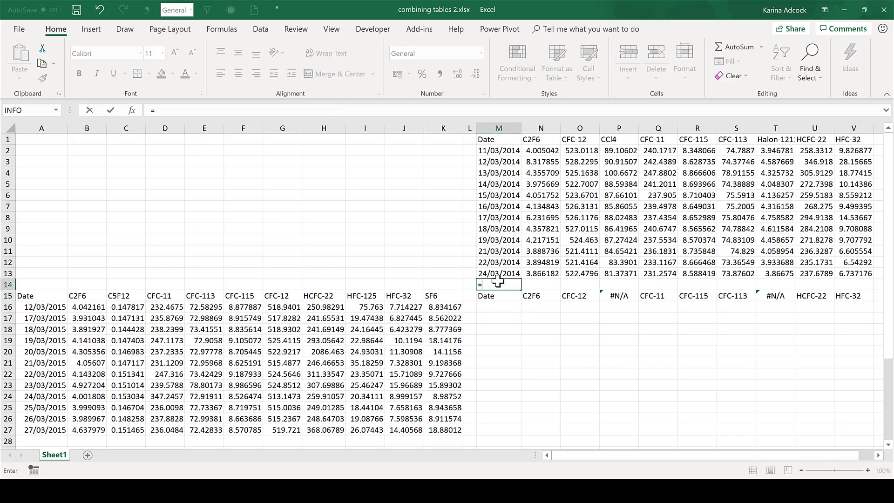
type("match")
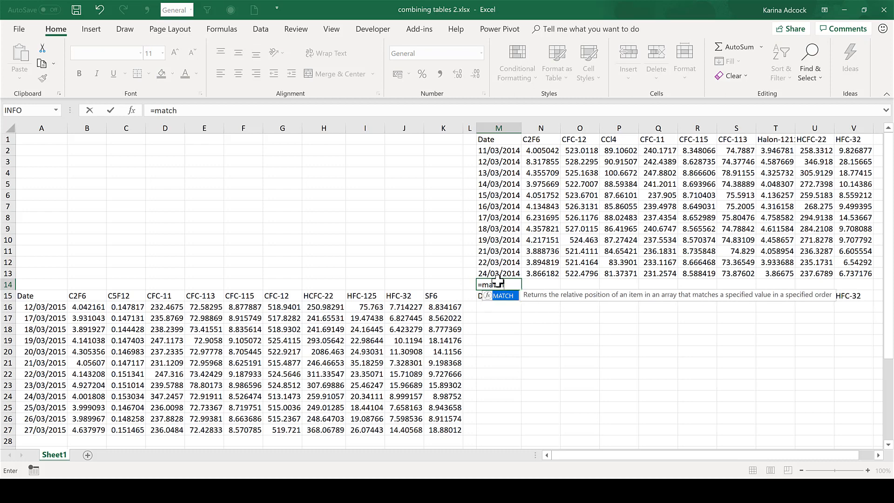
key("Tab")
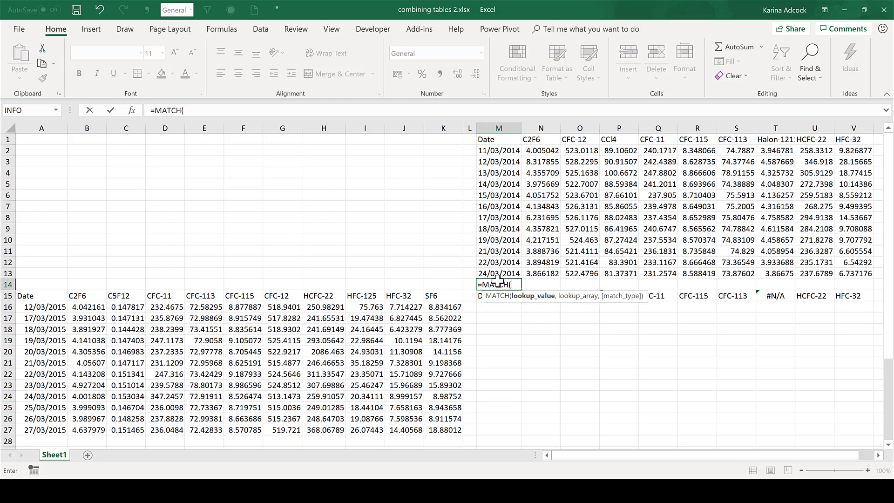
left_click(496, 138)
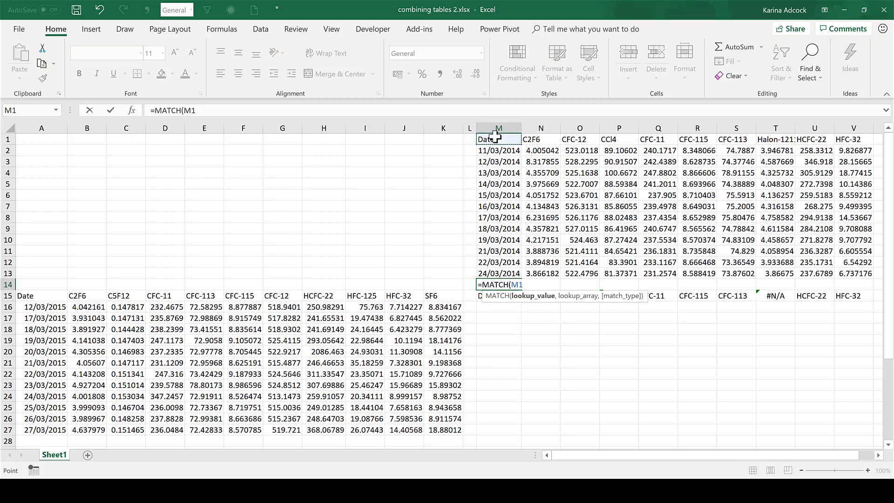
Complete the M14 MATCH with lookup array $A$15:$K$15 and exact match 0, and enter it
type(",")
left_click_drag(37, 294, 431, 293)
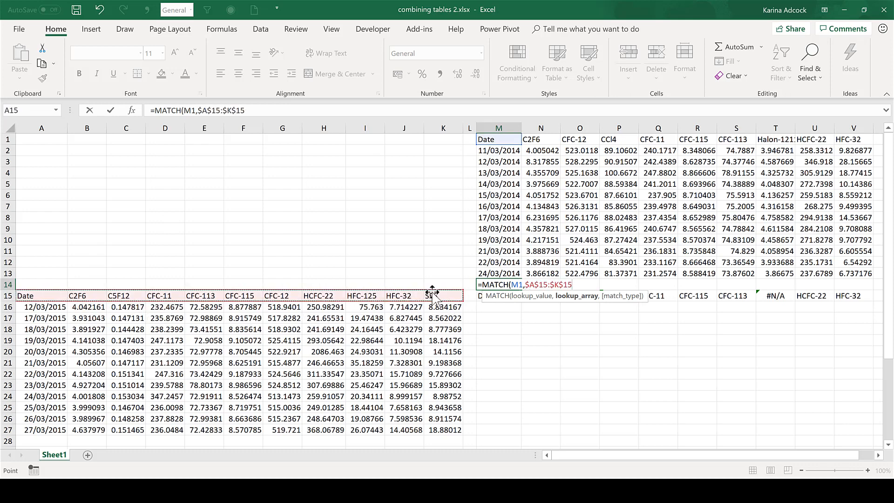
left_click(254, 110)
key("F4")
type(",")
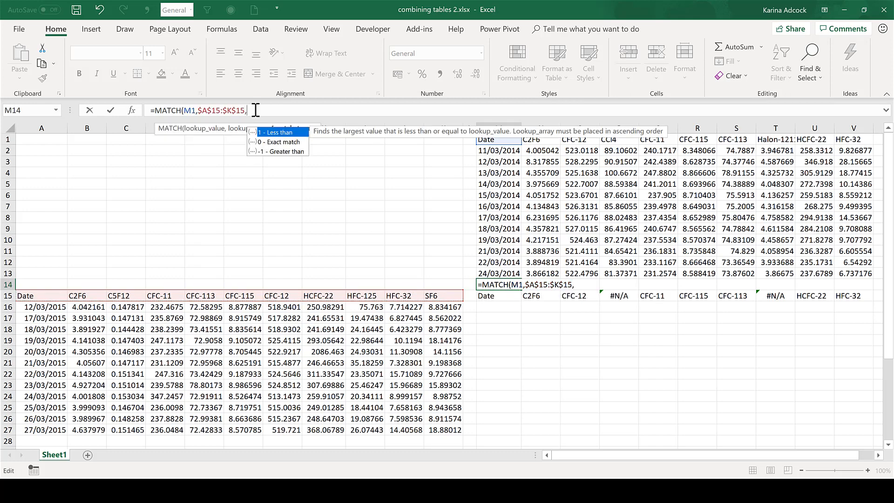
type("0)")
key("Return")
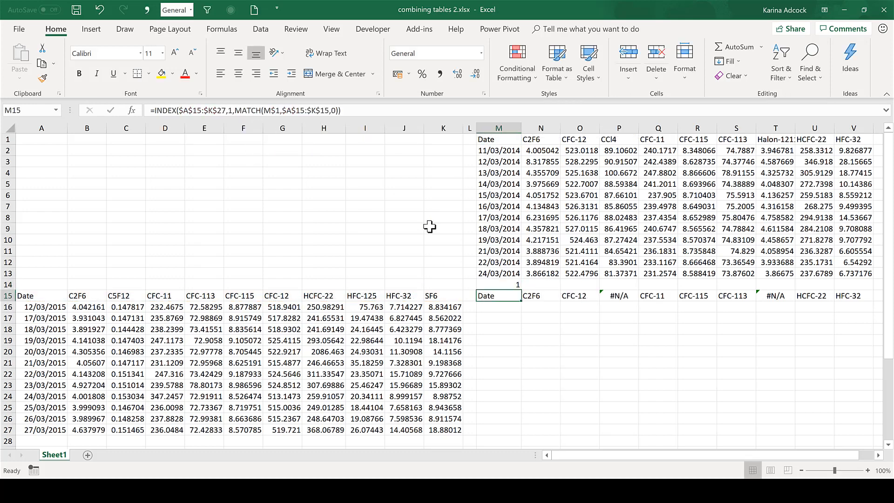
Fill the M14 MATCH formula across to V14
left_click(494, 283)
left_click_drag(521, 289, 861, 291)
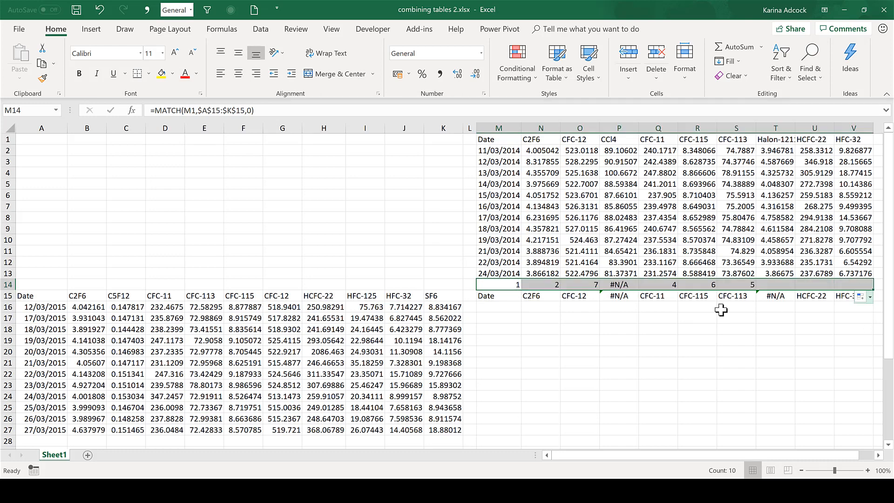
left_click(498, 315)
Compare the headers returned in M15, N15 and O15 with the second table's headers in row 15, and inspect the O15 formula
left_click(496, 295)
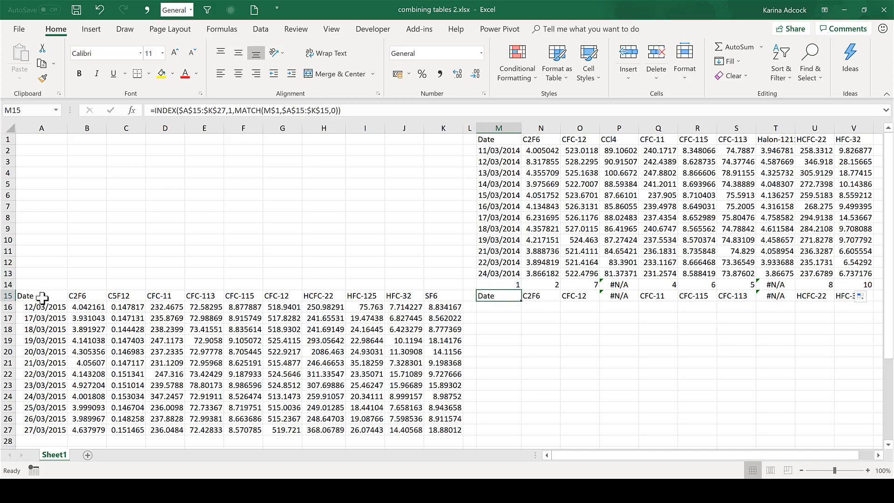
left_click(539, 296)
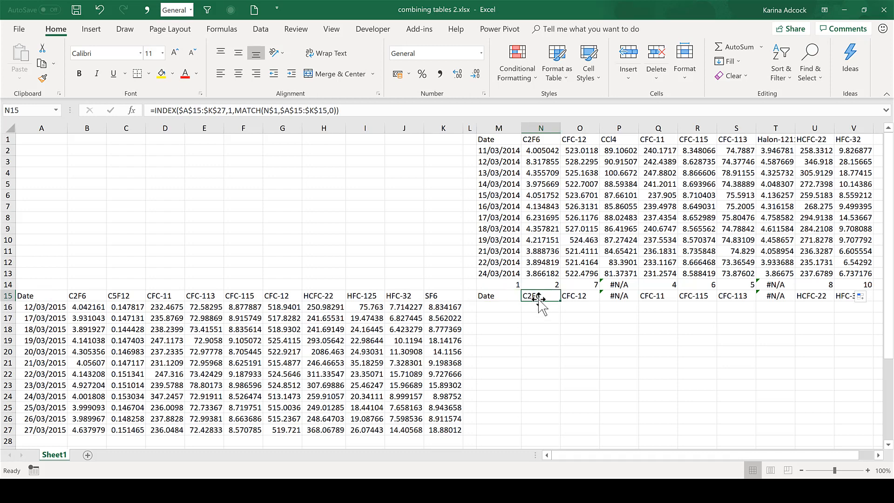
left_click(93, 297)
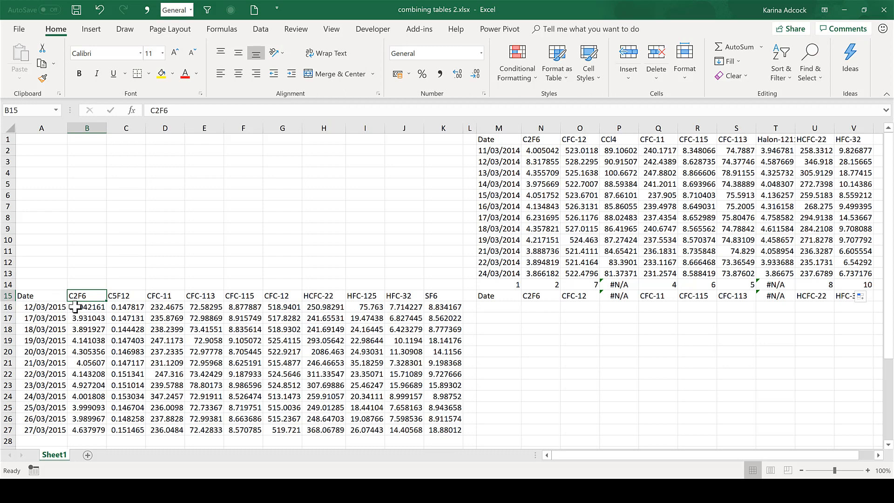
left_click(576, 298)
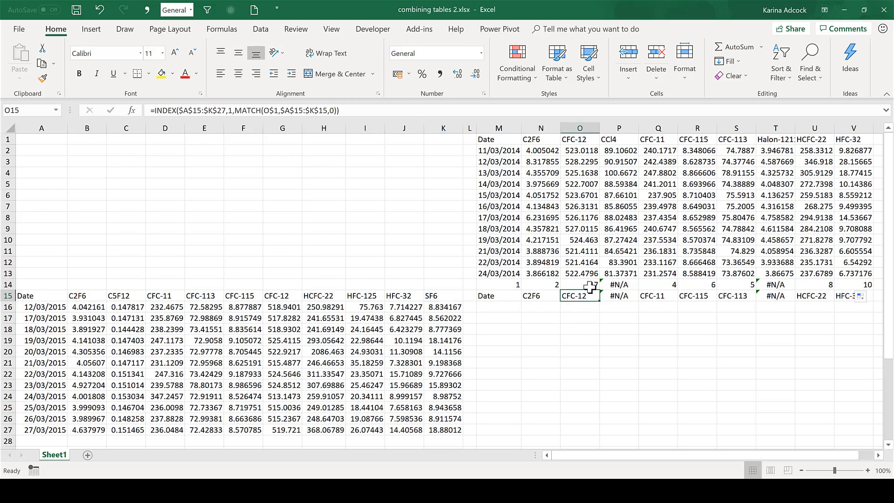
left_click(283, 296)
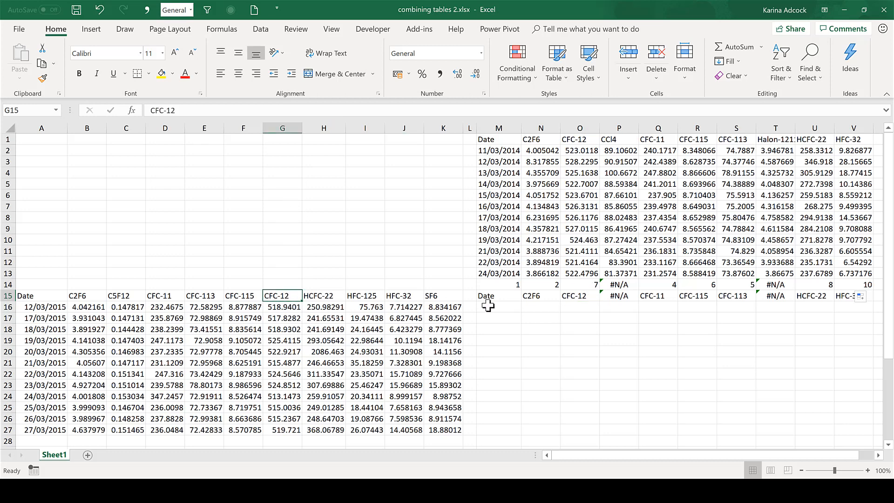
left_click(590, 295)
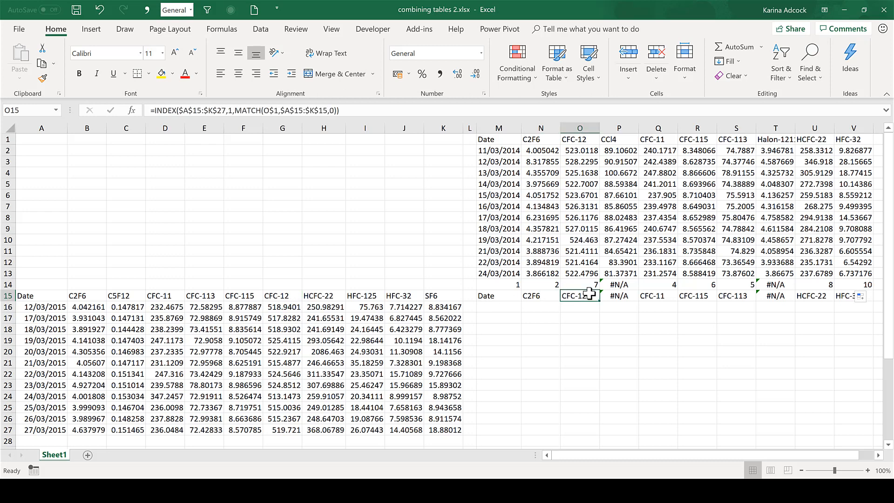
left_click(237, 114)
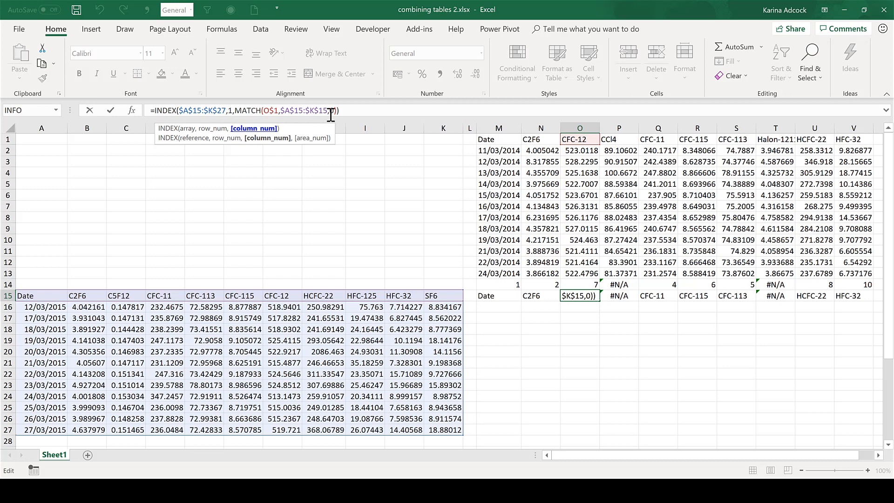
left_click(348, 110)
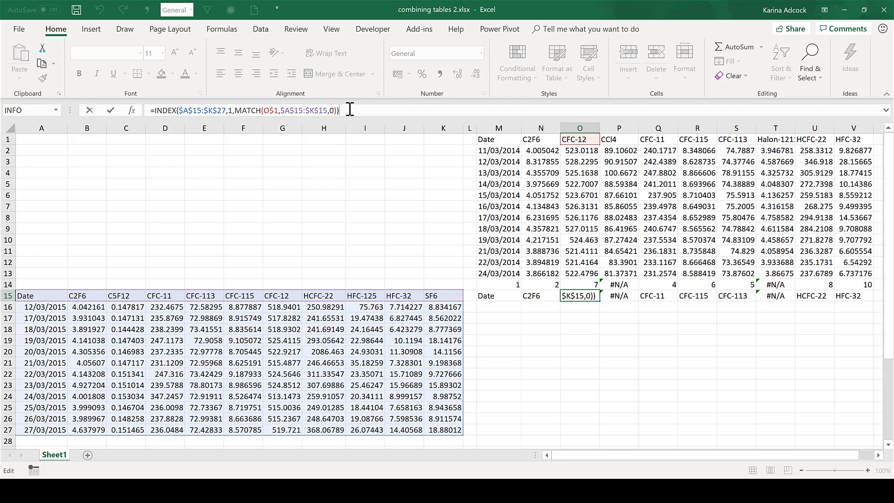
key("Return")
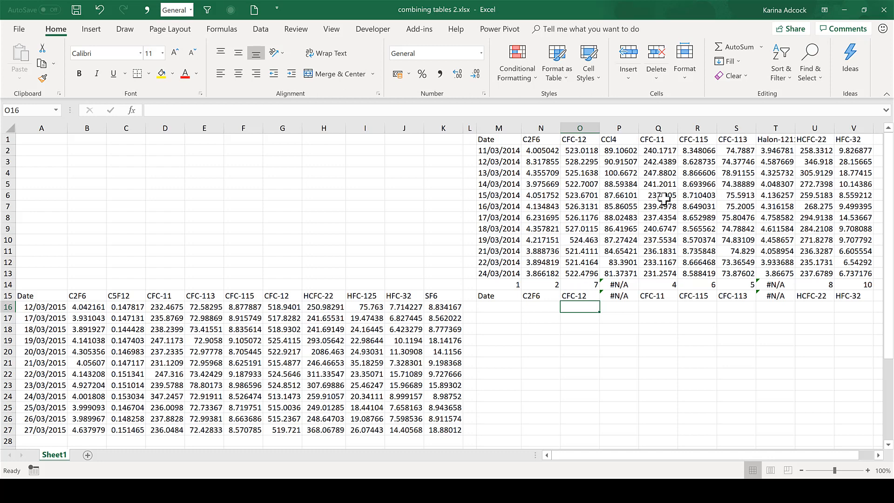
Examine the MATCH formula in P14 and the INDEX formulas in P15 and T15
left_click(625, 284)
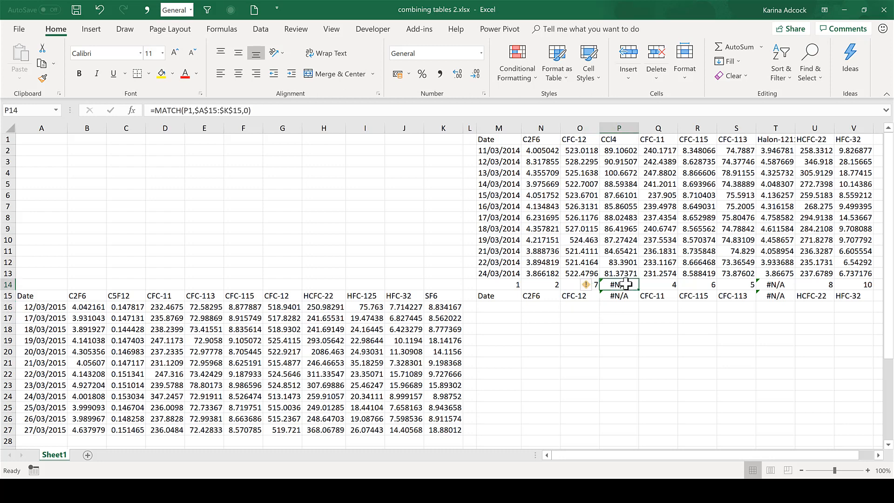
left_click(266, 110)
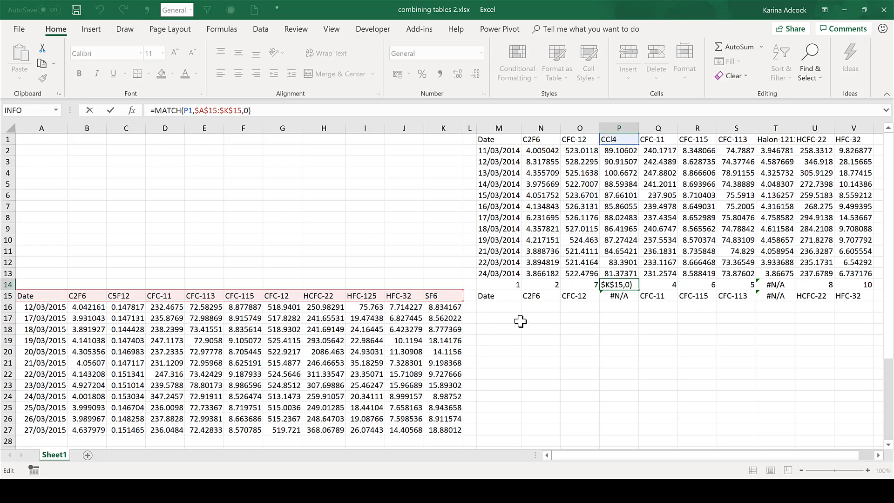
key("ctrl+Return")
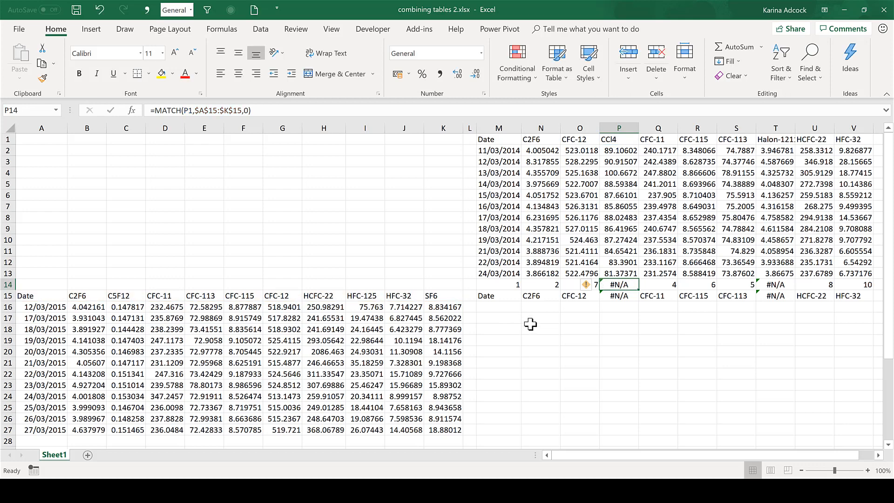
left_click(622, 327)
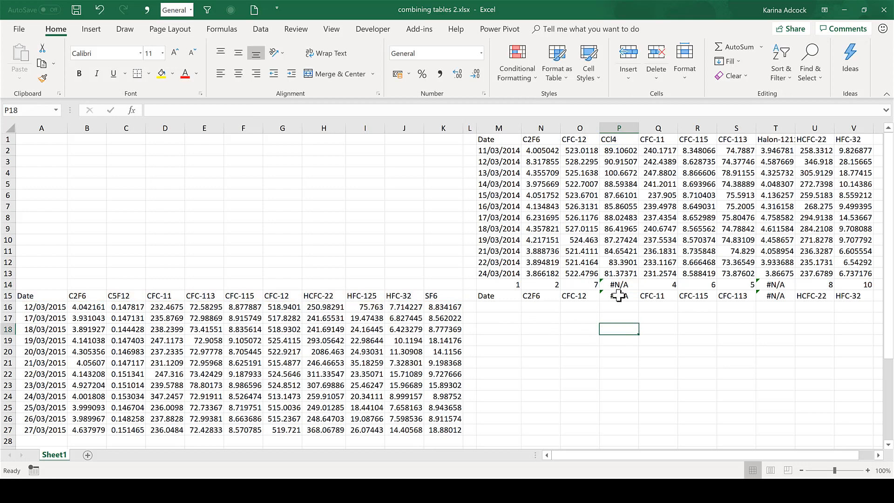
left_click(619, 295)
left_click(774, 296)
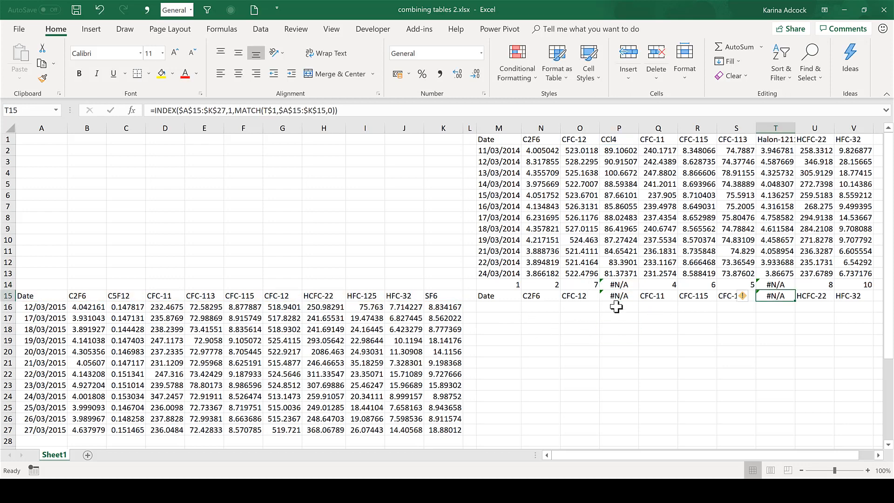
left_click(612, 299)
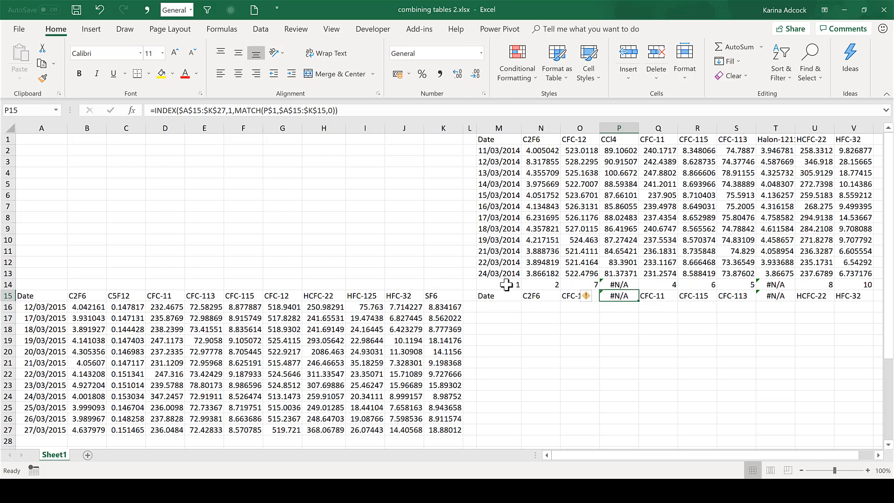
Delete the helper MATCH formulas from M14:V14
left_click_drag(496, 285, 865, 285)
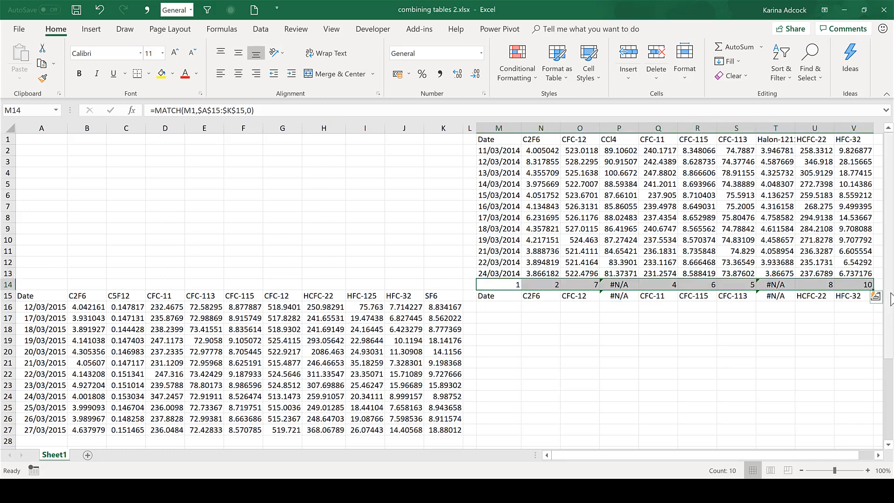
key("Delete")
Try filling the M15 formula down to M16, check the copied formula, and clear M16
left_click(499, 298)
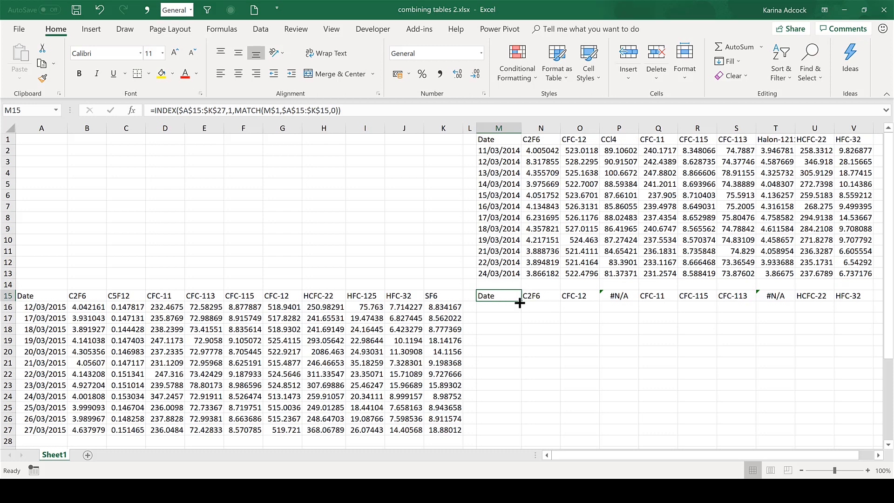
left_click_drag(521, 301, 522, 313)
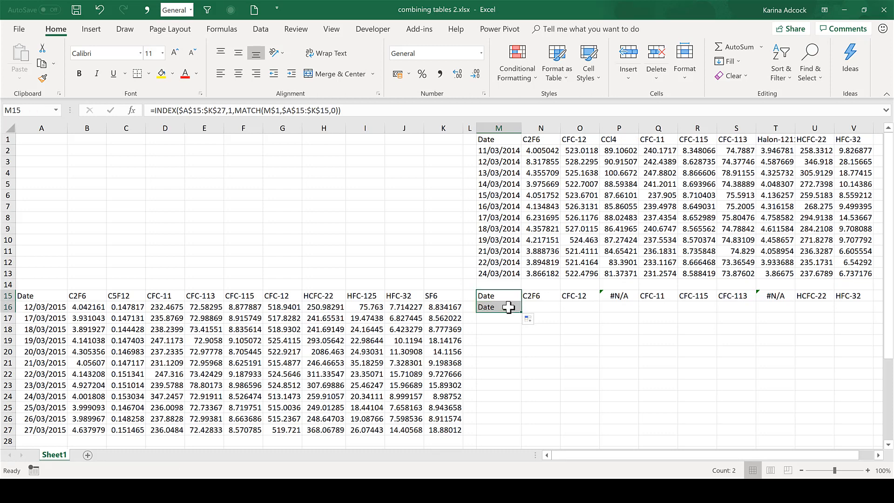
left_click(498, 307)
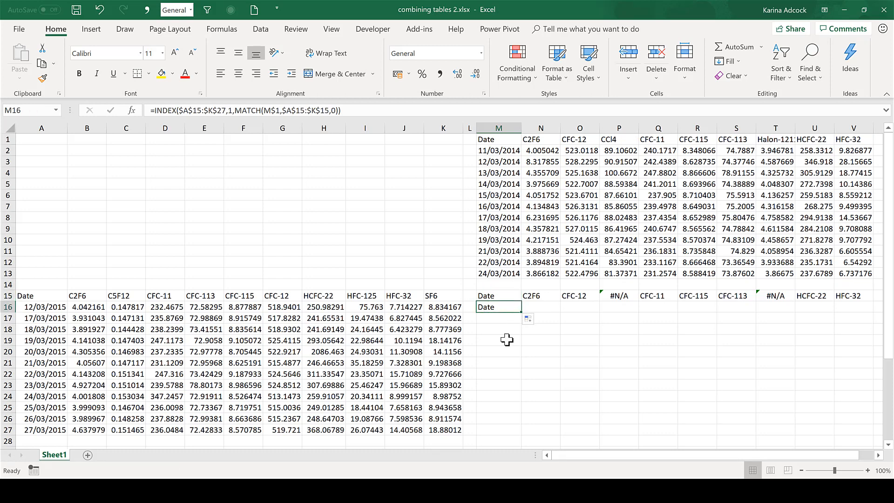
key("Delete")
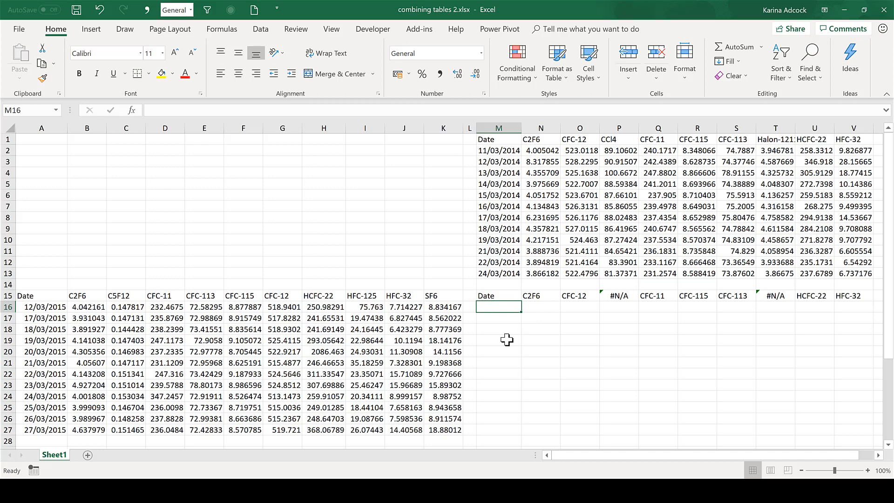
Check the row number argument of the INDEX formula in M15 without editing it
left_click(501, 296)
left_click(233, 106)
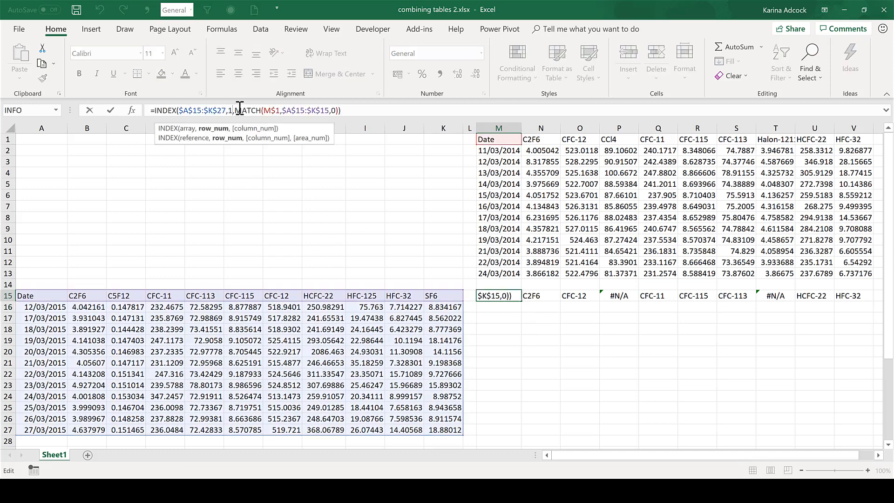
key("Escape")
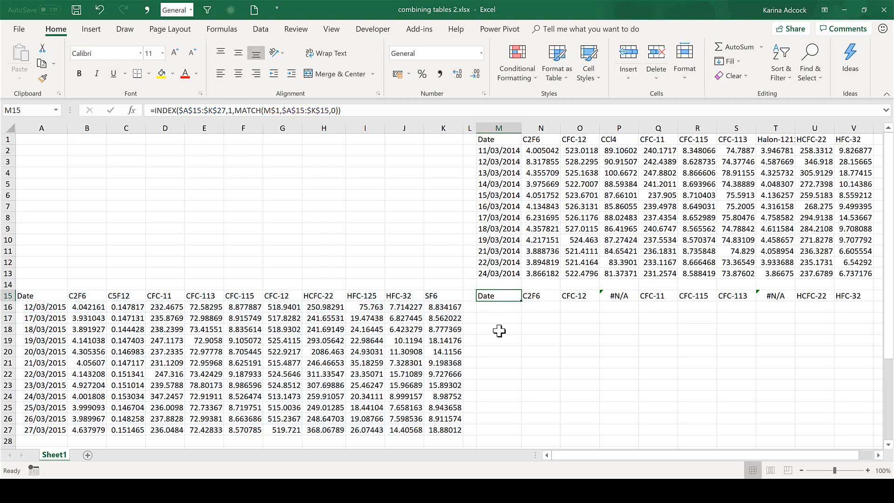
Enter the formula =ROW() in L15 and compare its result with the sheet's row number
left_click(471, 296)
type("=")
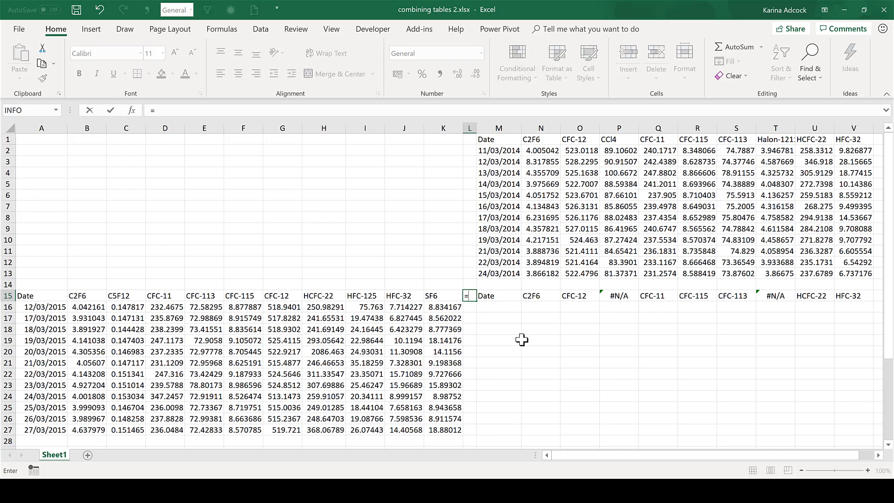
type("ROW")
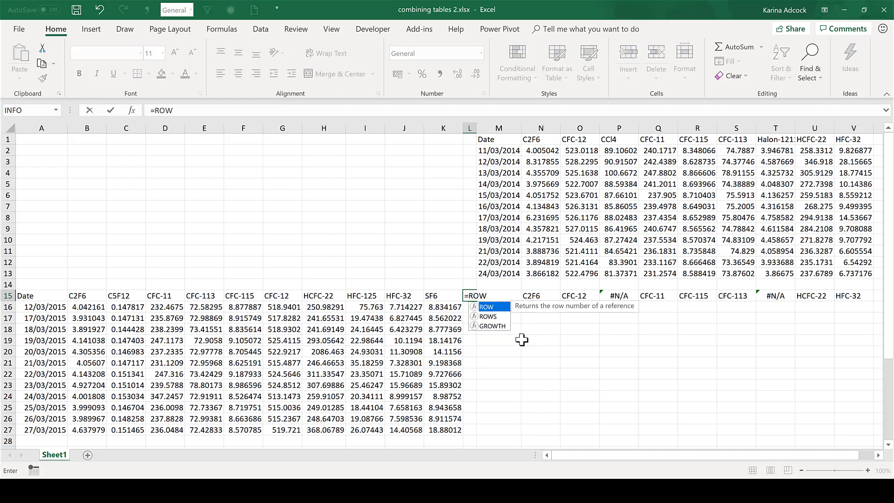
type("()")
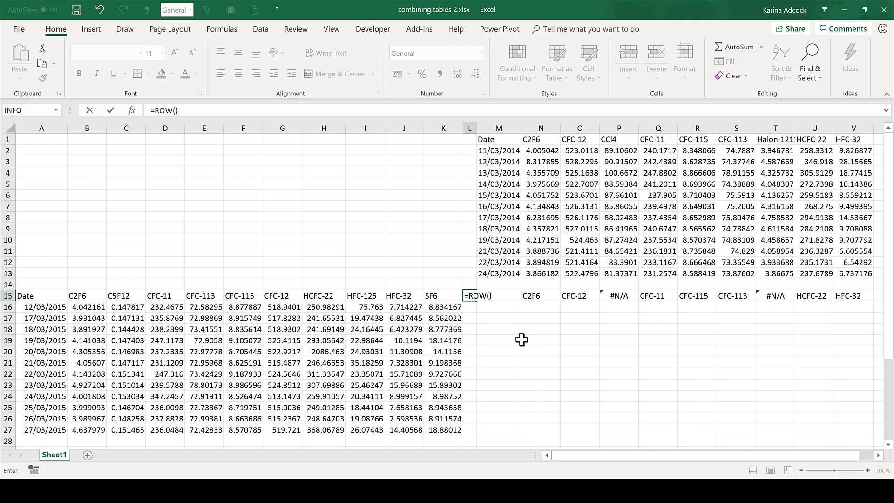
key("Return")
left_click(468, 296)
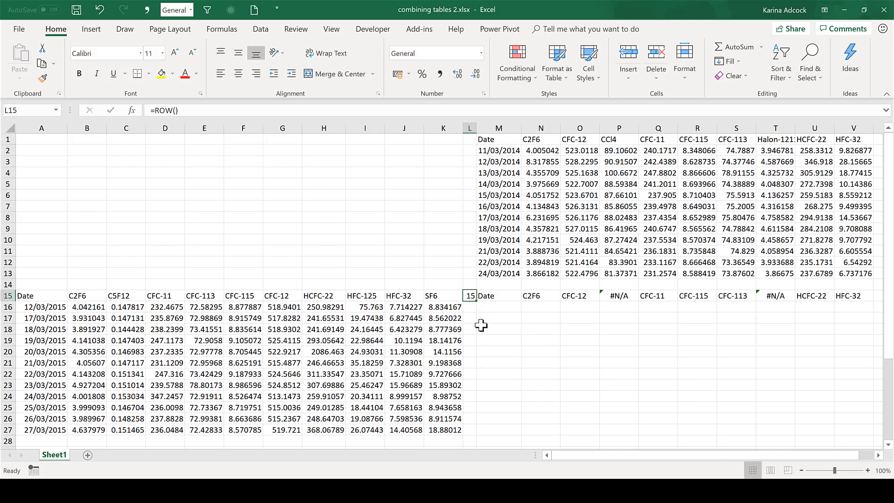
left_click(6, 296)
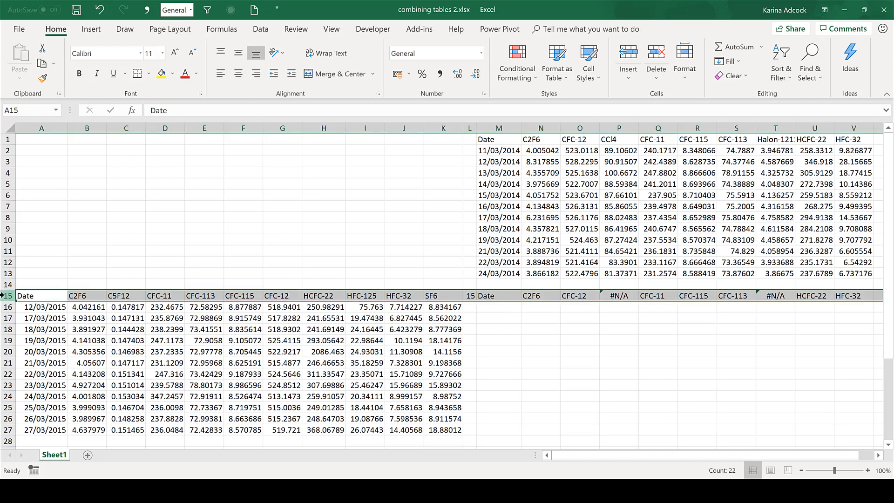
Fill the =ROW() formula from L15 down to L22 and compare the last result with its sheet row
left_click(469, 296)
left_click_drag(477, 302, 487, 372)
left_click(487, 372)
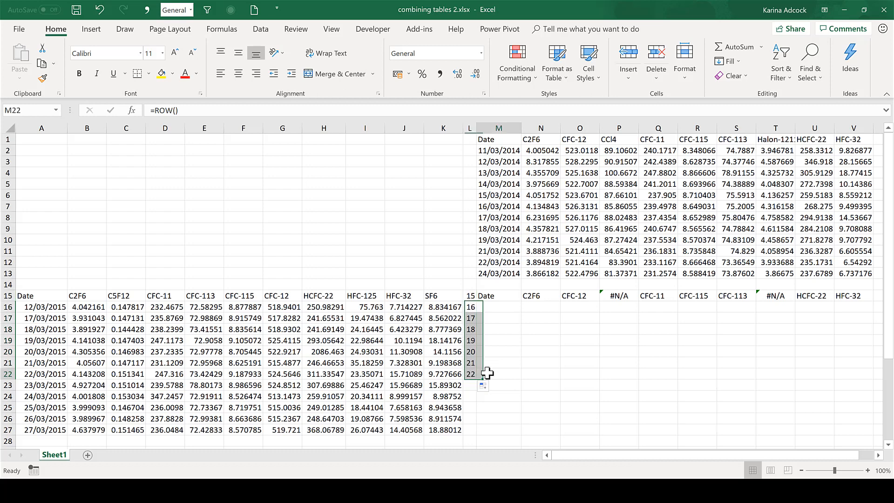
left_click(7, 374)
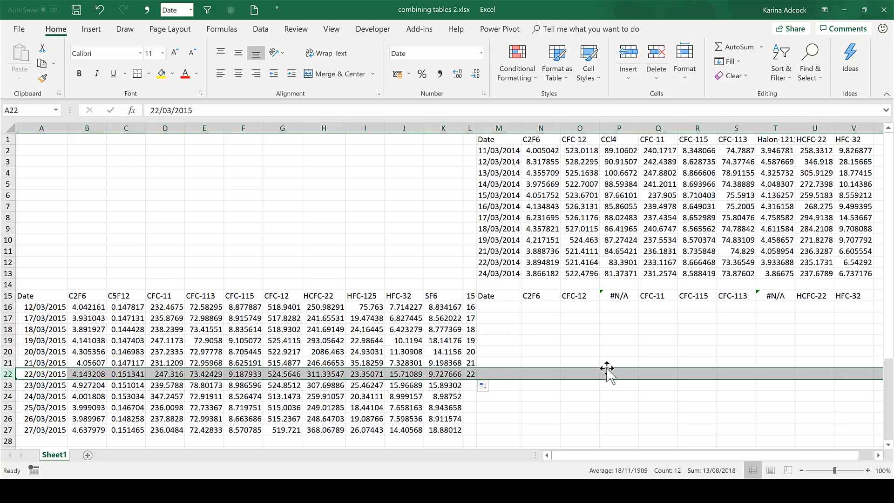
left_click(490, 375)
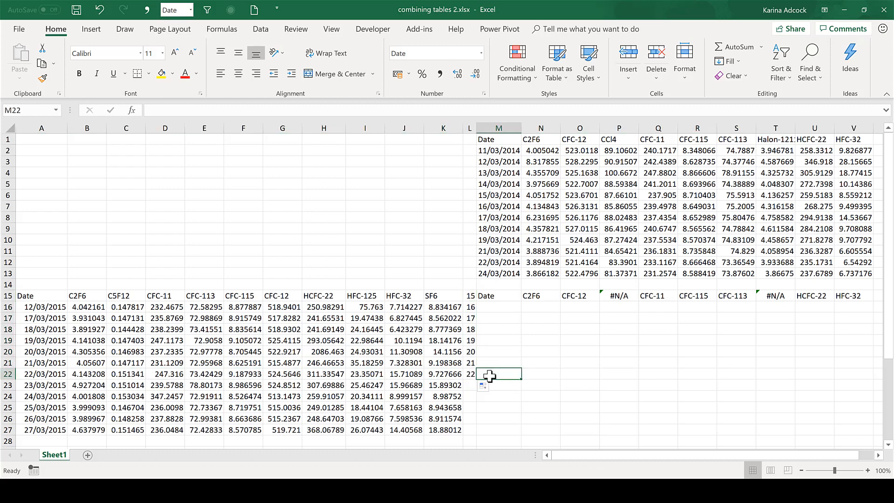
Examine the row number argument of the INDEX formula in M15 and leave it unedited
left_click(498, 298)
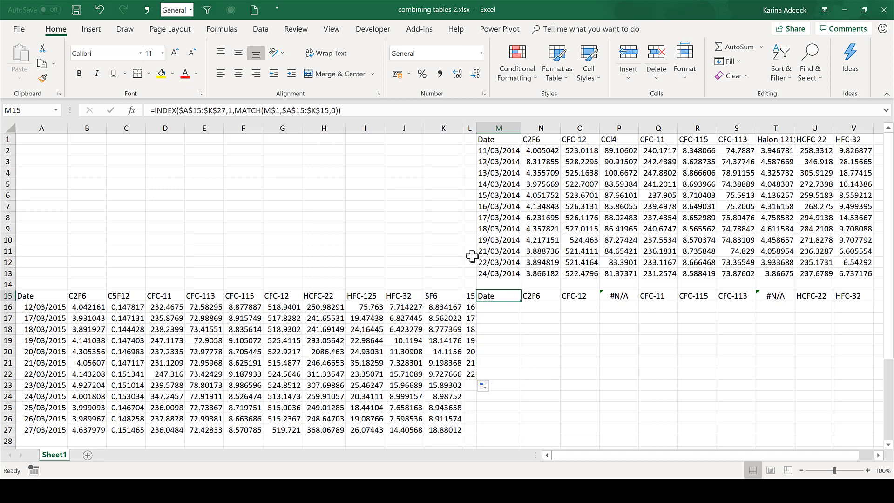
left_click(352, 110)
left_click(233, 111)
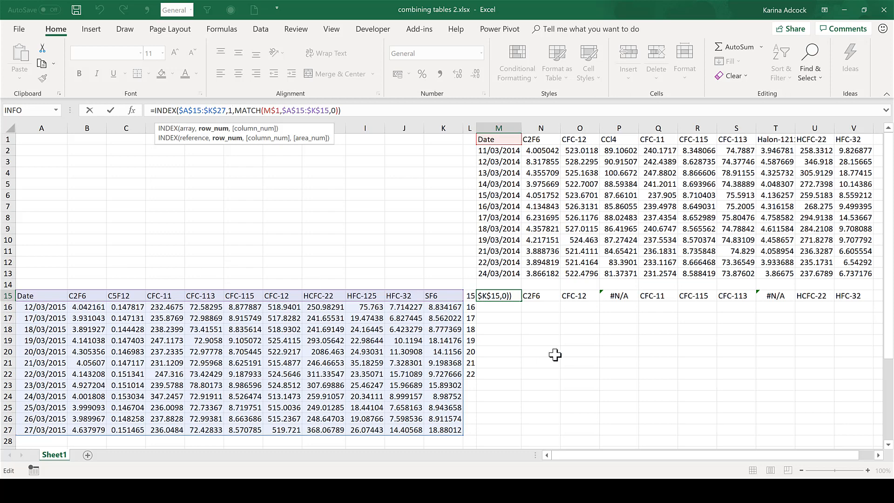
key("ctrl+Return")
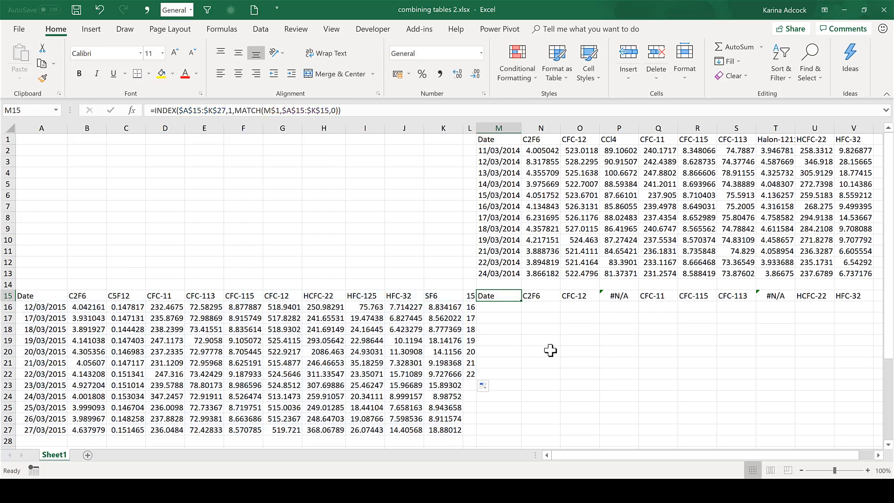
Change the formula in L15 to =ROW()-14 so that numbering starts at the table's first row
left_click(471, 296)
left_click(234, 110)
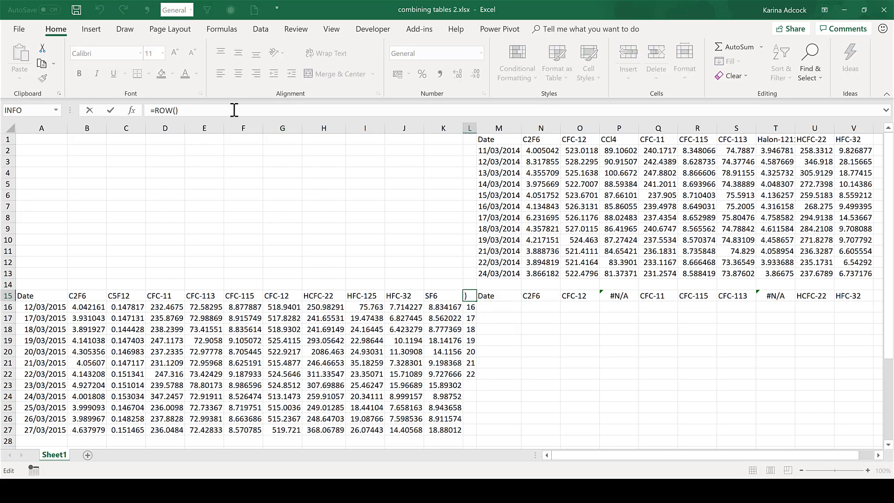
type("-14")
key("Return")
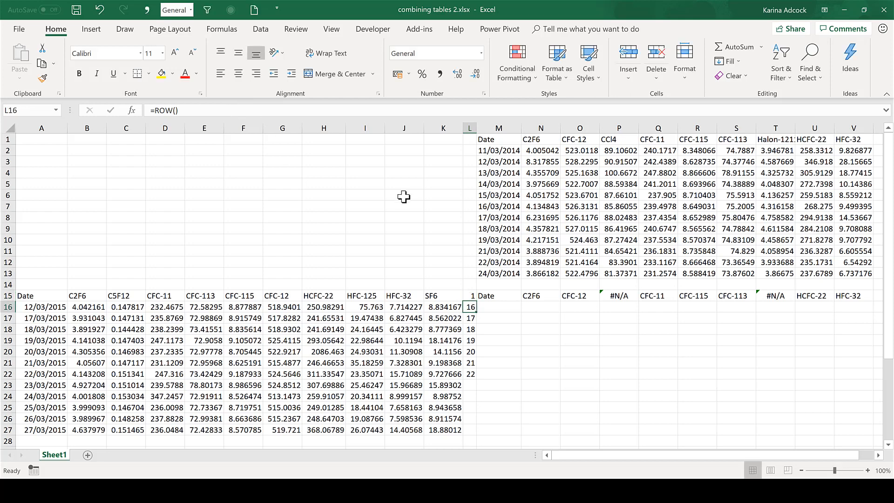
Fill the L15 formula down to L27 as a trial and clear L15:L27
left_click(470, 298)
left_click_drag(476, 301, 472, 432)
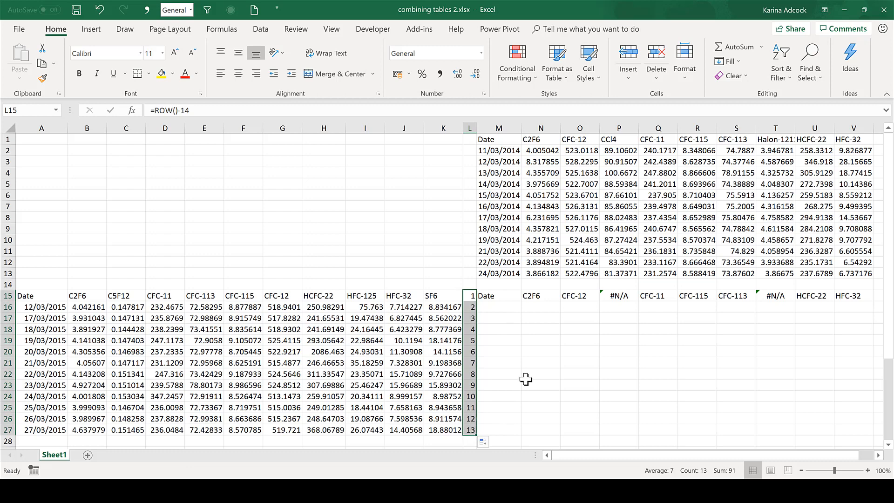
key("Delete")
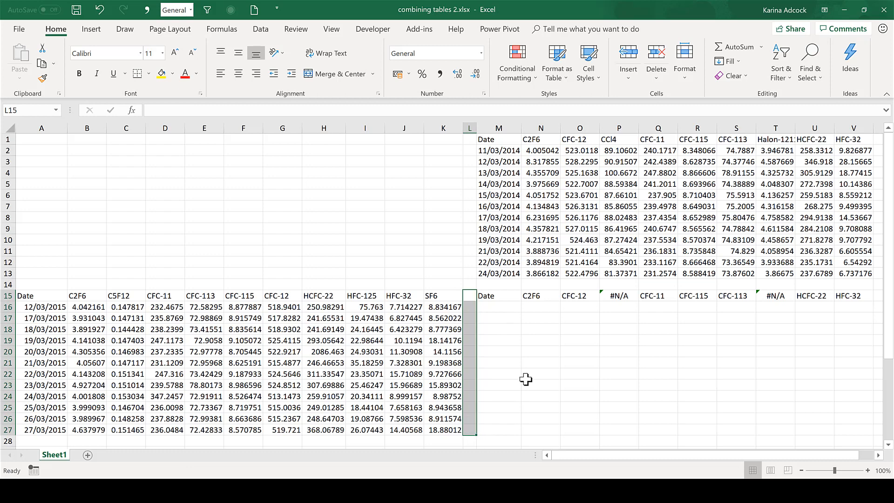
Replace the fixed row number in M15's INDEX formula with ROW()-14, giving =INDEX($A$15:$K$27,ROW()-14,MATCH(M$1,$A$15:$K$15,0))
left_click(496, 296)
left_click(233, 110)
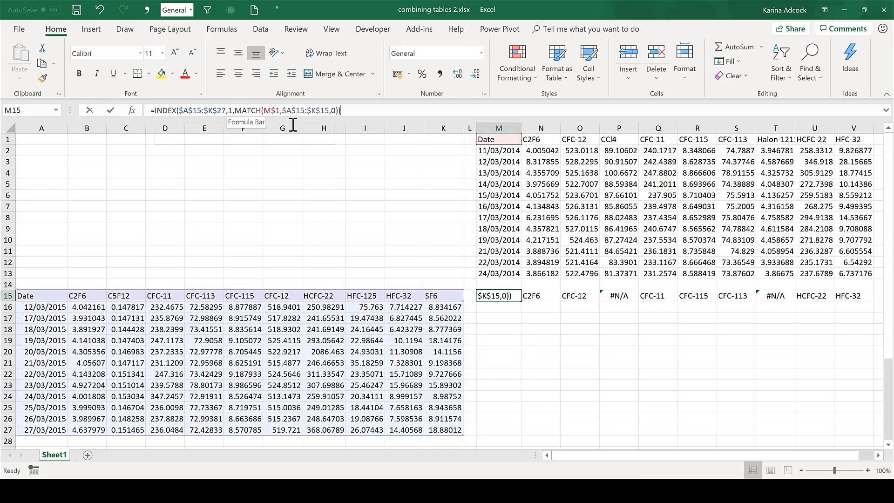
key("Delete")
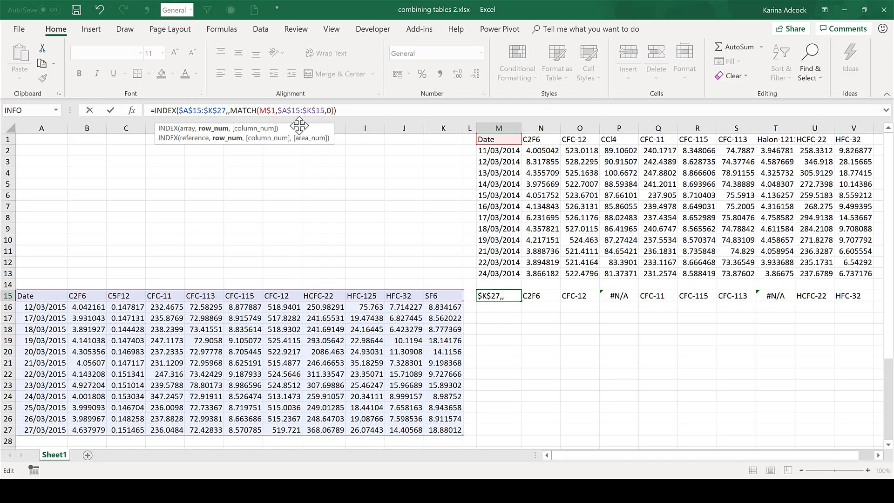
type("ROW()")
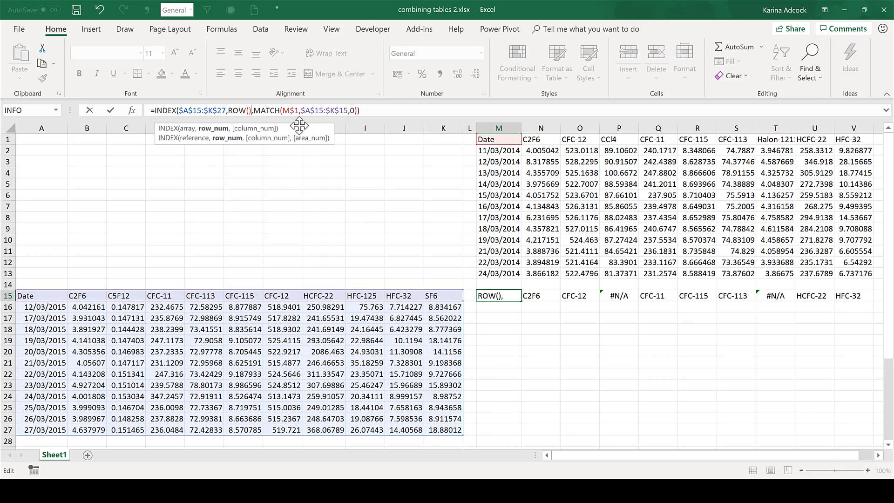
type("-14")
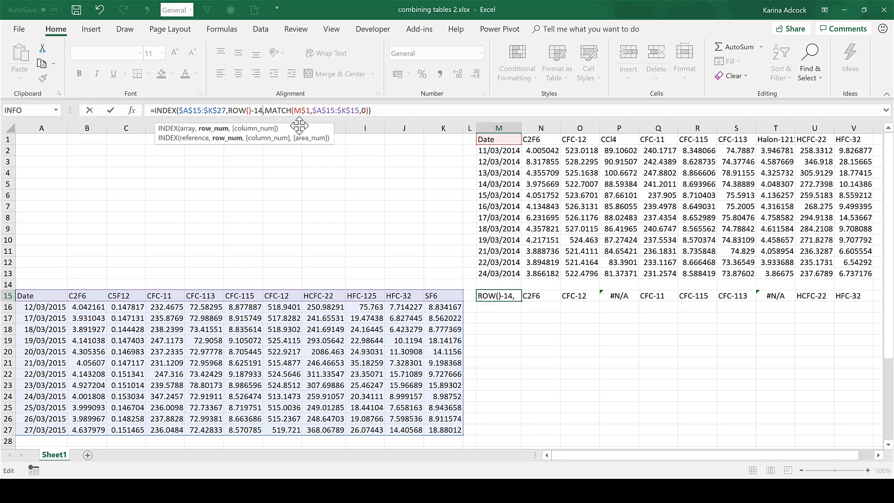
key("ctrl+Return")
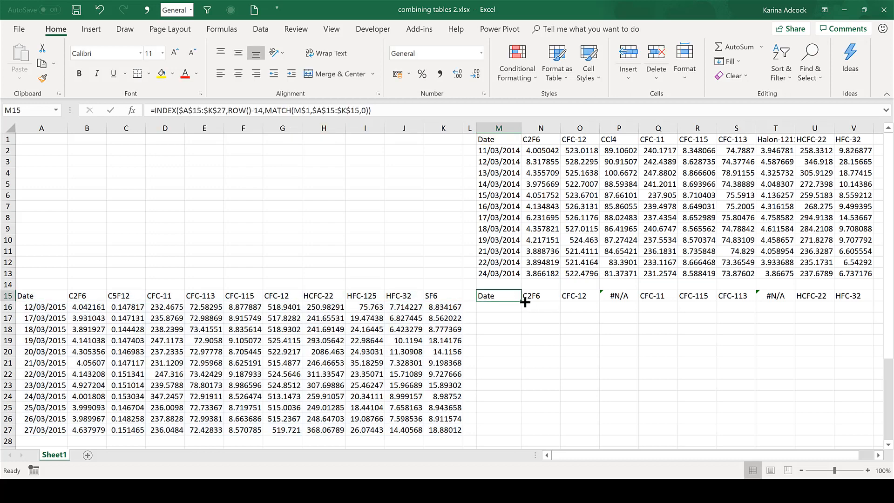
Fill the M15 formula across to V15 and down to row 27, and format M16:M27 as Short Date
left_click_drag(523, 302, 873, 303)
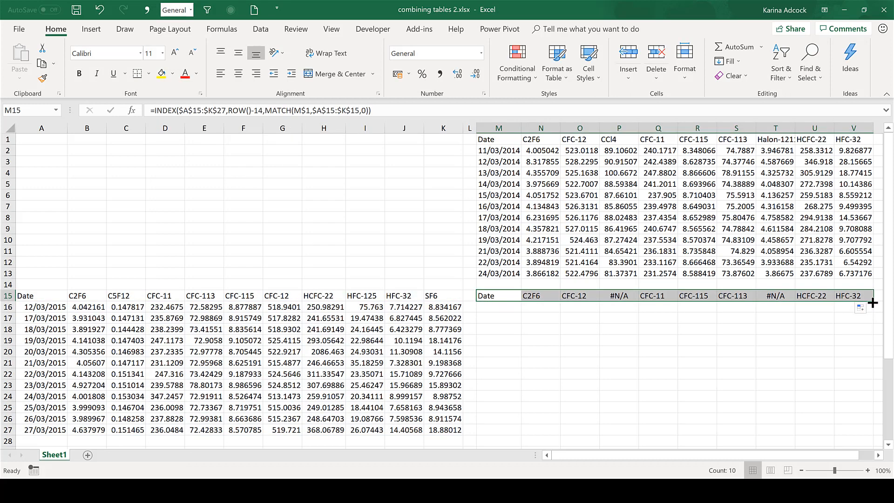
left_click_drag(861, 364, 848, 433)
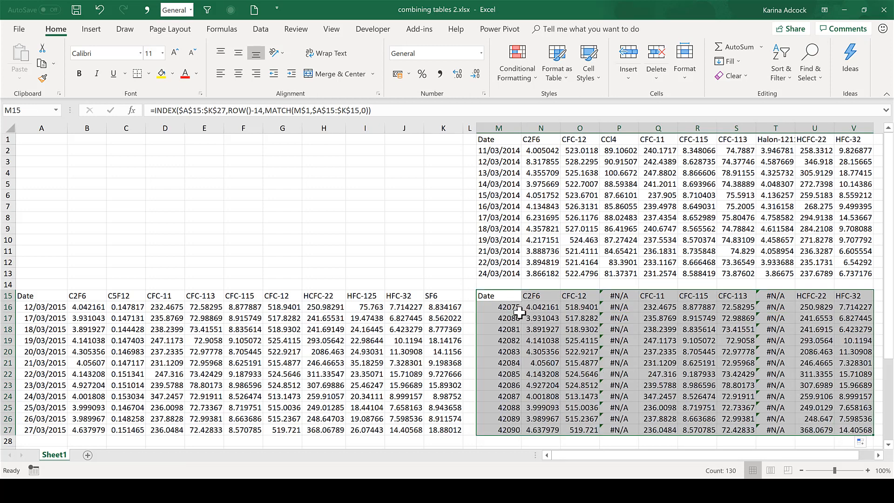
left_click_drag(509, 307, 511, 431)
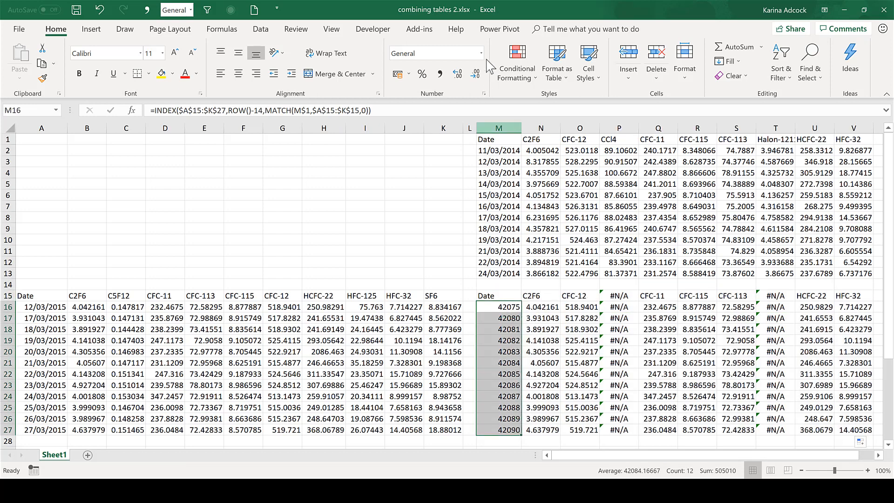
left_click(482, 53)
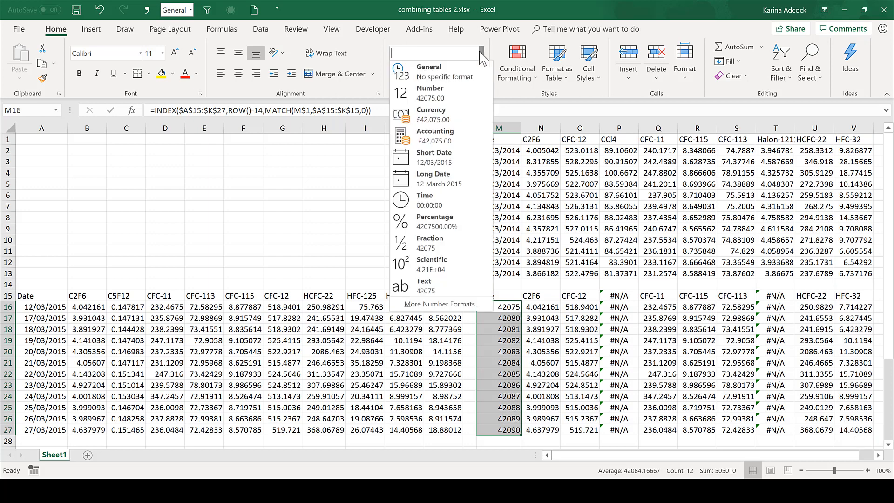
left_click(445, 155)
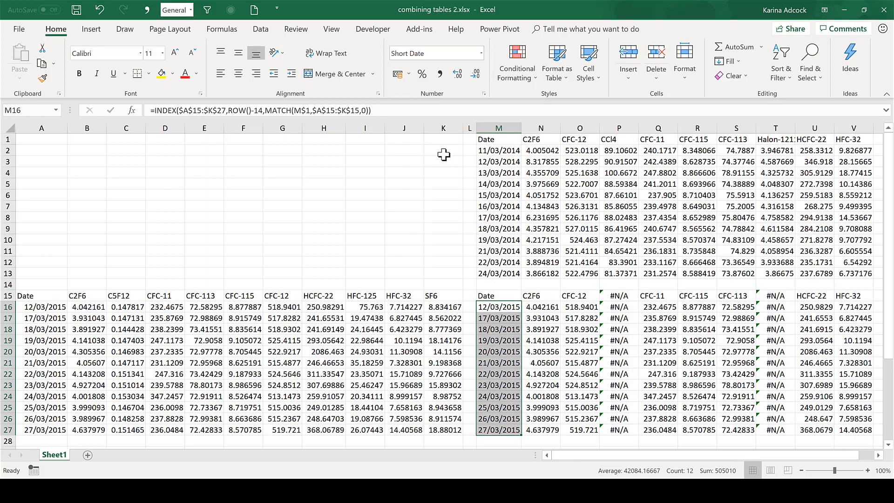
Check the C2F6 and HFC-32 results against the original lower table, and inspect the formula in the CCl4 column
left_click(547, 318)
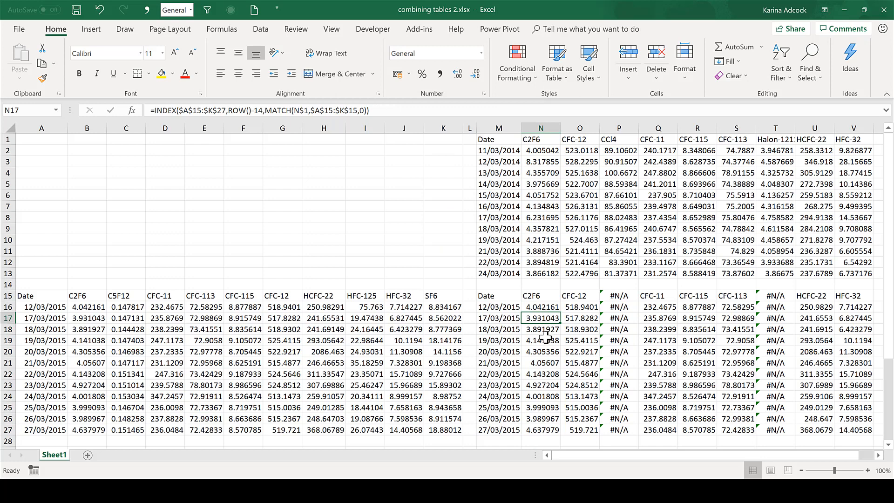
left_click(550, 295)
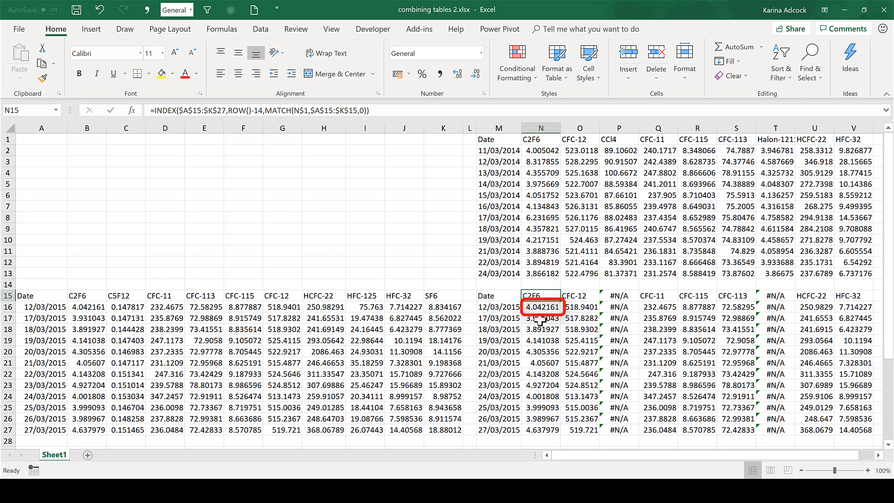
left_click(93, 297)
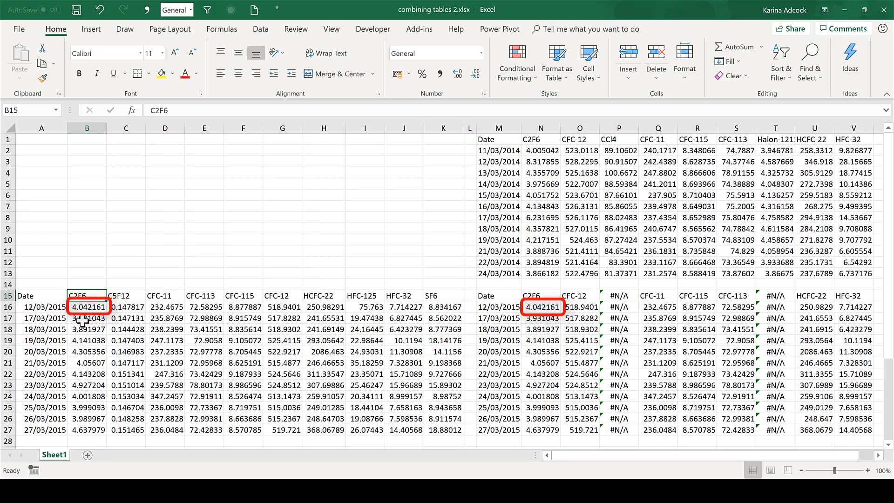
left_click(855, 298)
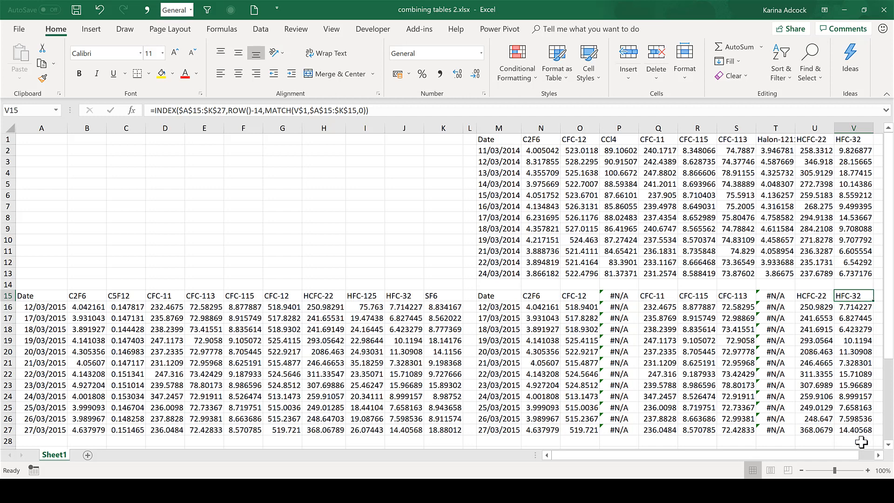
left_click(858, 427)
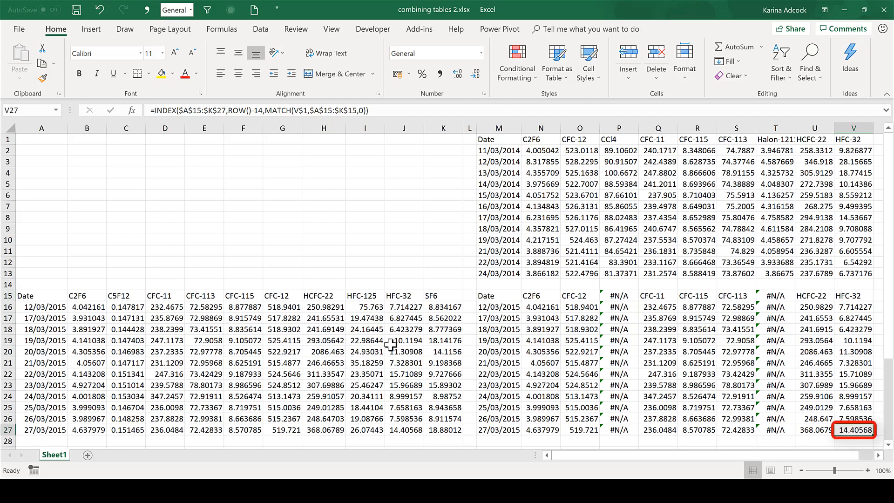
left_click(403, 294)
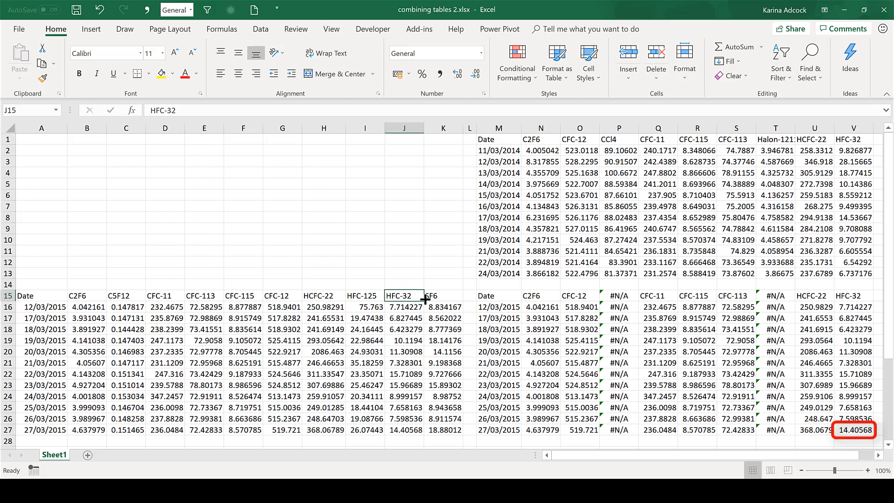
left_click(404, 429)
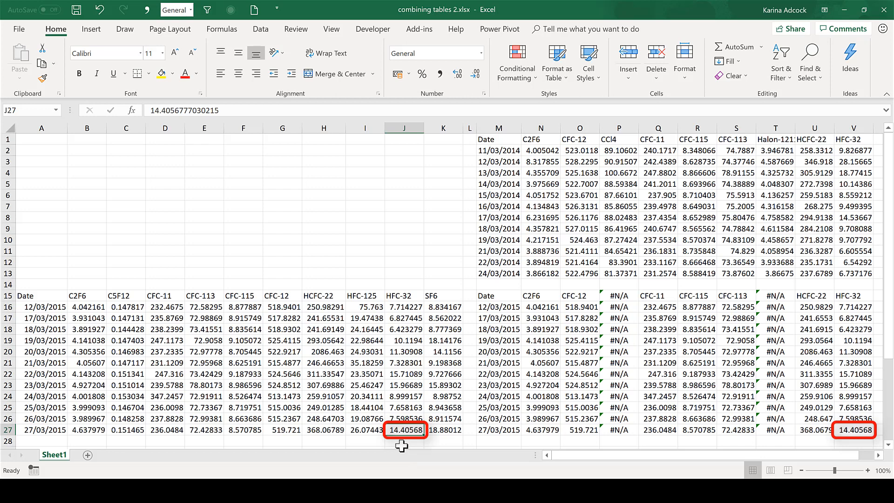
left_click(575, 332)
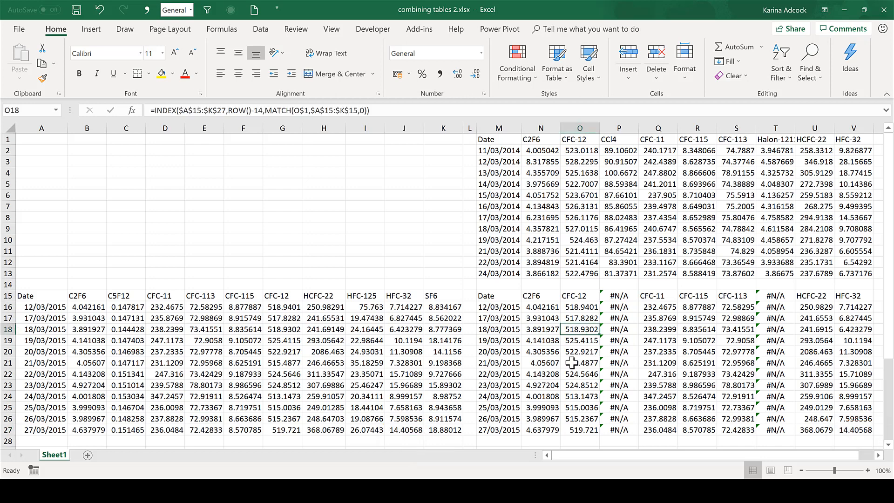
left_click(620, 296)
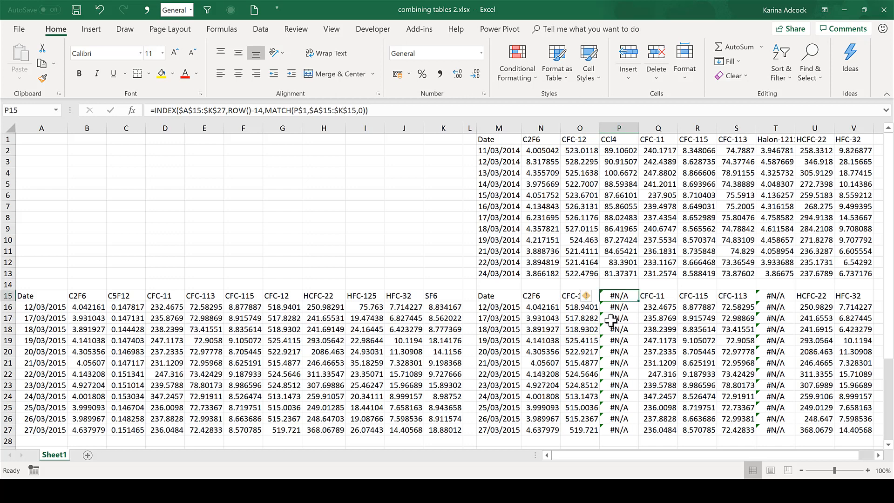
Wrap the M15 formula in IFNA with an empty string as fallback: =IFNA(INDEX($A$15:$K$27,ROW()-14,MATCH(M$1,$A$15:$K$15,0)),"")
left_click(510, 298)
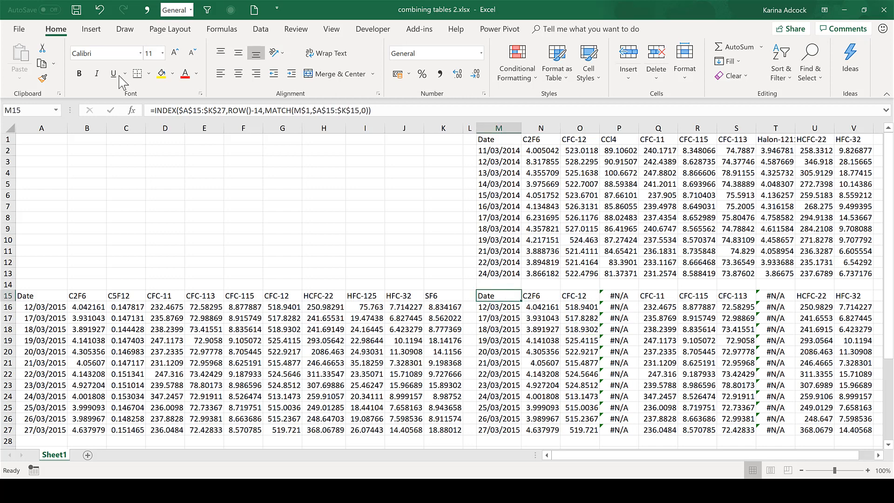
left_click(158, 110)
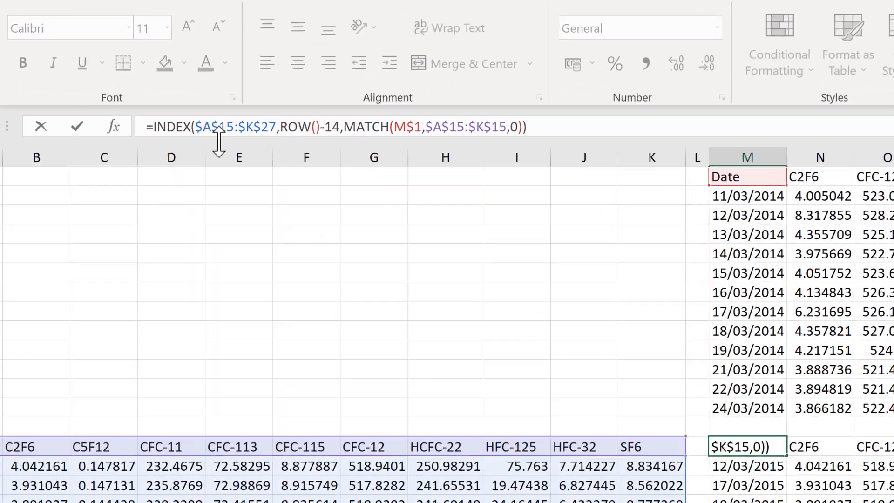
type("IFNA")
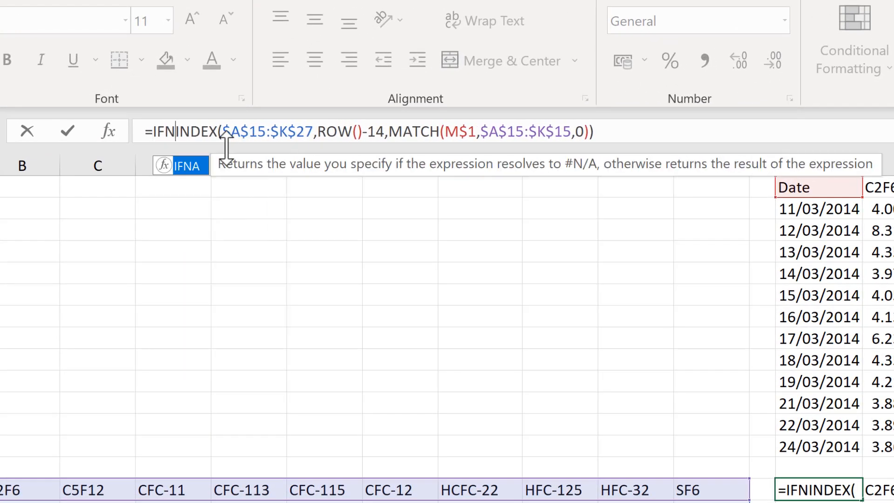
type("(")
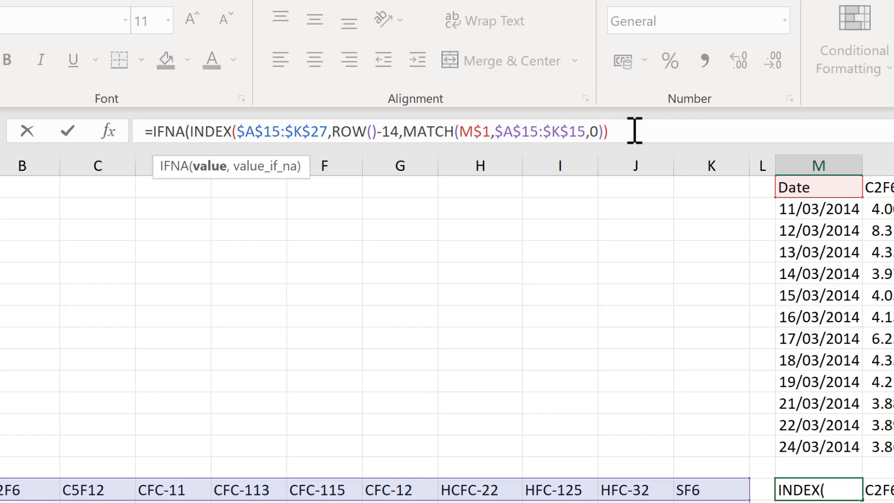
type(",")
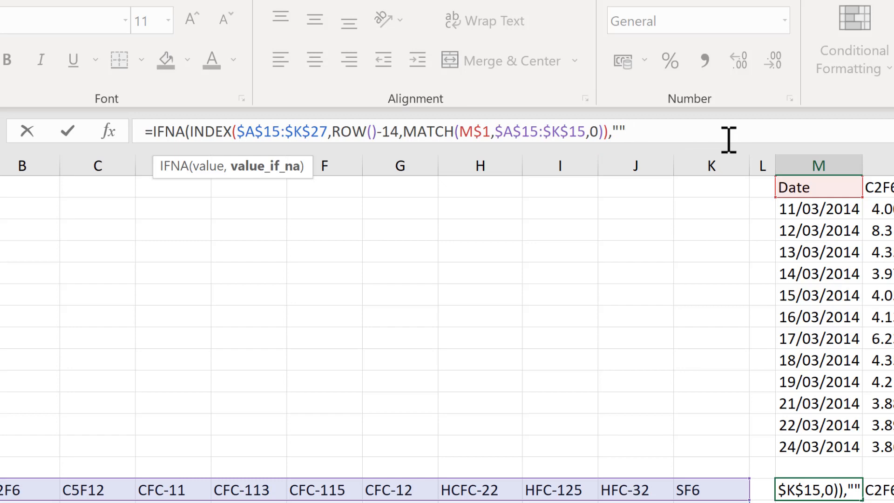
type(")")
key("Return")
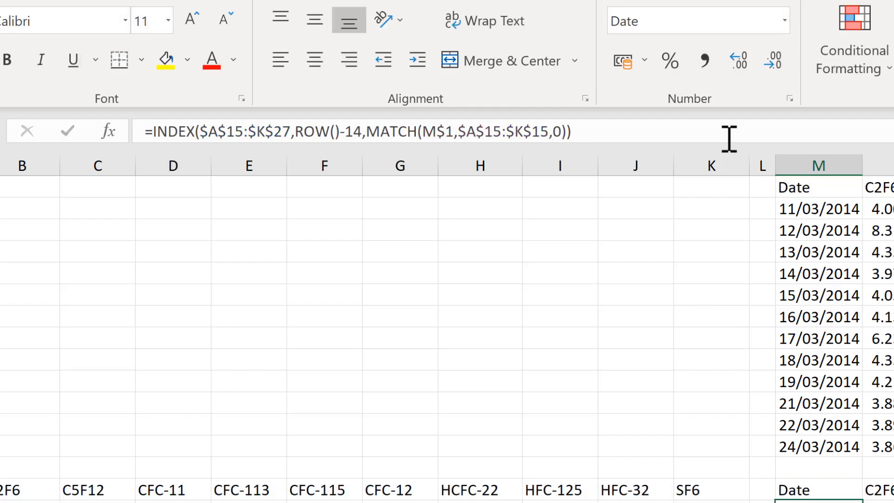
Copy the IFNA version of the M15 formula across to V15 and down to row 27, and reapply the Short Date format to M16:M27
left_click(811, 490)
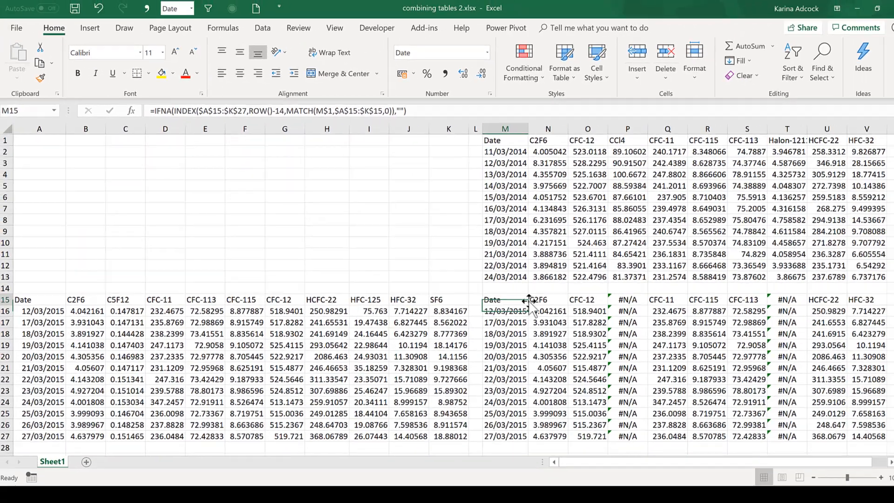
left_click_drag(529, 306, 857, 428)
left_click_drag(492, 308, 495, 429)
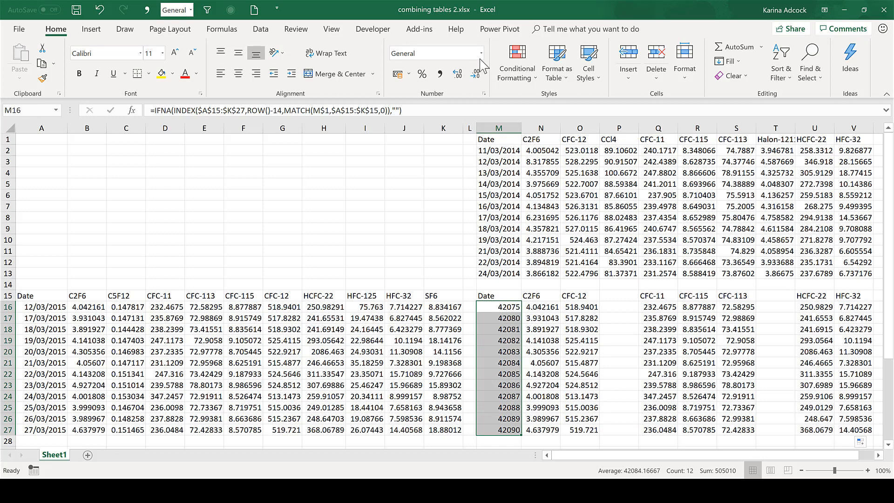
left_click(481, 53)
left_click(446, 156)
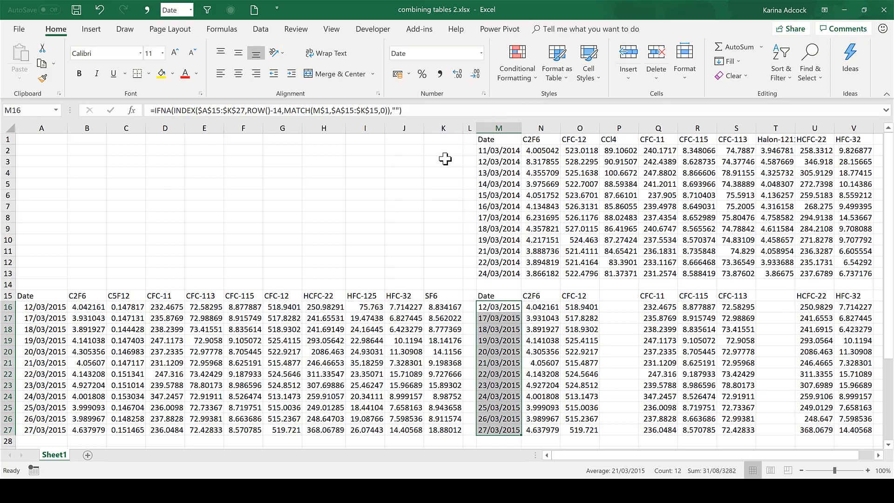
Examine the blank cells in the CCl4 column, and compare the lower table's headers B15:K15 with the upper headers N1:V1
left_click(620, 329)
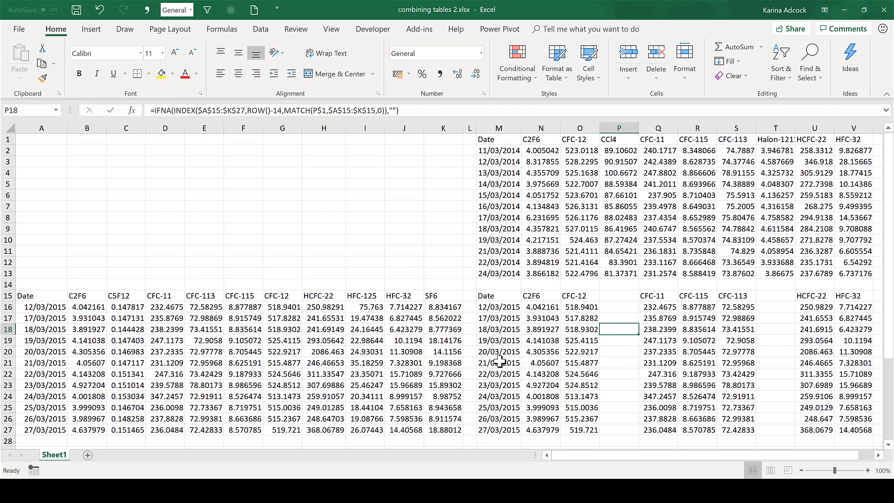
left_click(608, 362)
left_click(616, 329)
left_click_drag(88, 295, 448, 299)
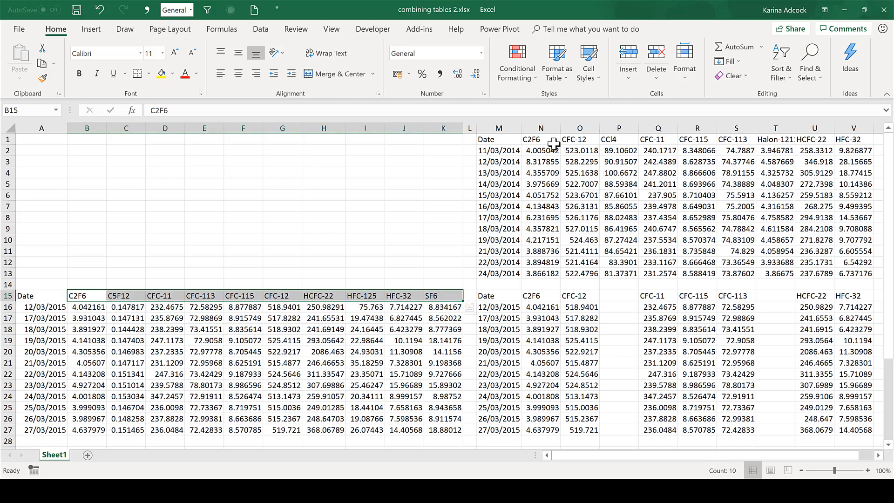
left_click_drag(535, 140, 860, 140)
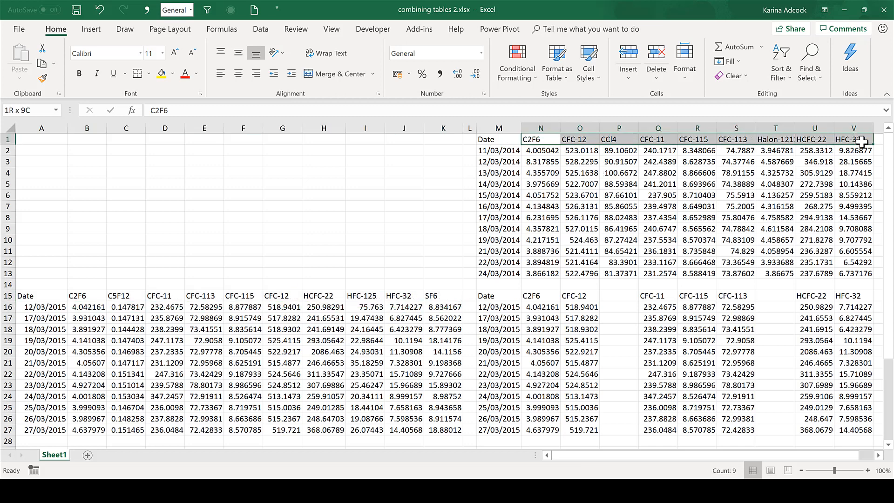
left_click(437, 297)
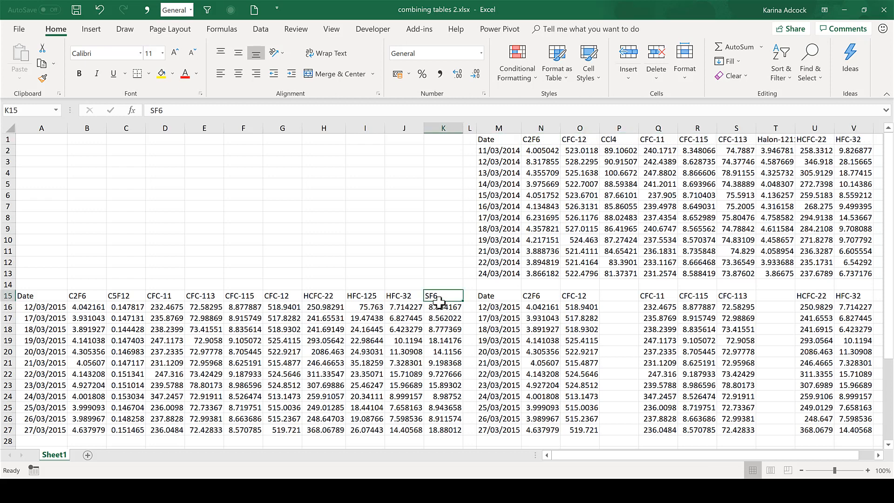
left_click(540, 138)
left_click_drag(751, 125, 834, 128)
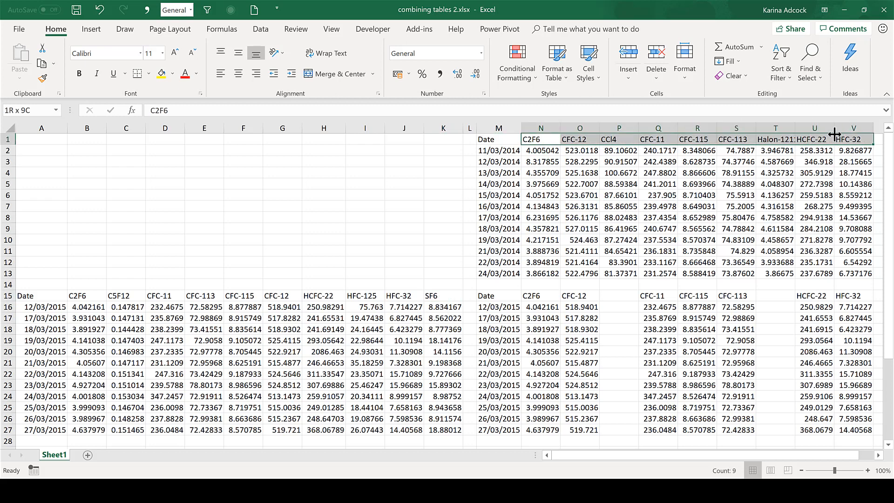
left_click(436, 263)
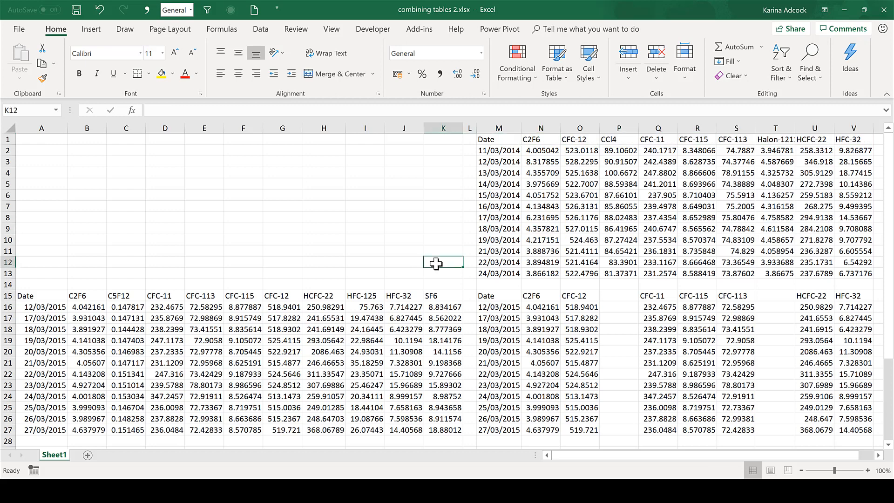
Enter =COUNTIF(N1:V1,B15:K15) in B14 to count each lower-table header's occurrences among the upper table's headers
left_click(86, 284)
type("=countif")
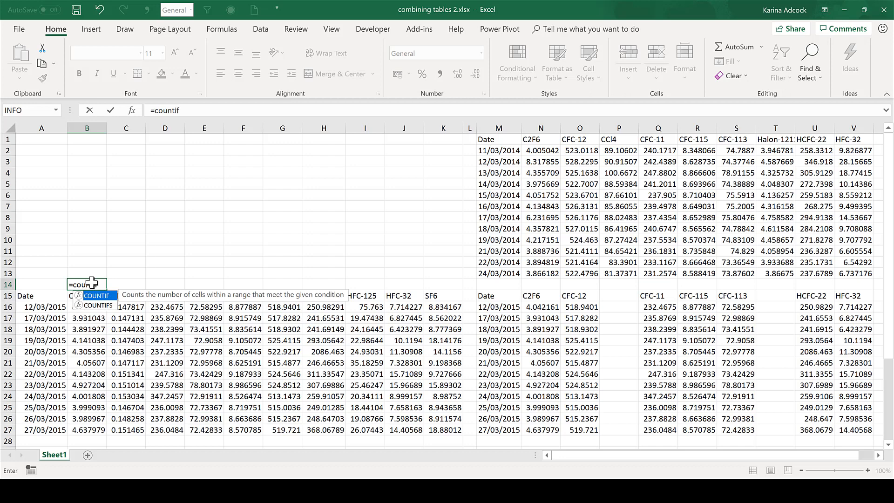
key("Tab")
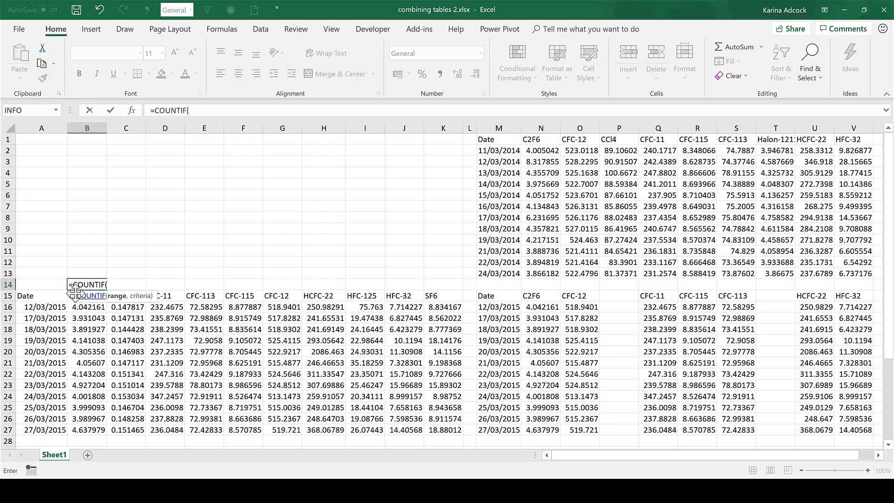
left_click_drag(71, 295, 71, 242)
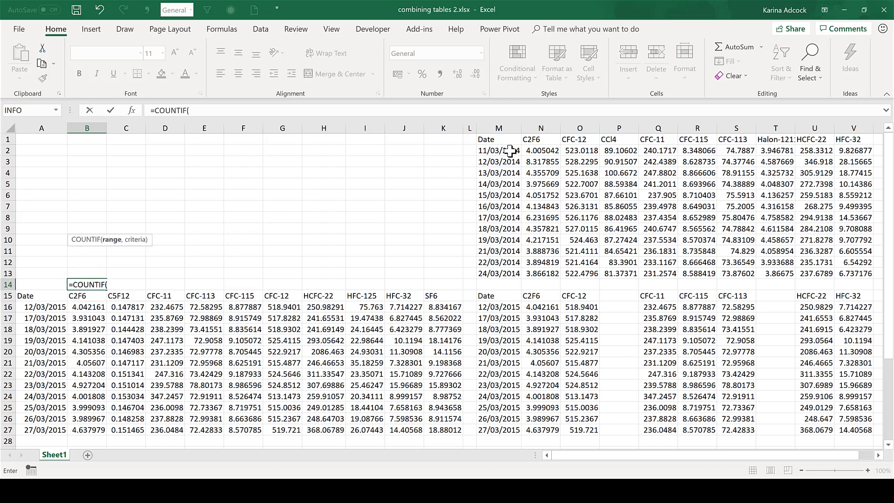
left_click_drag(540, 140, 610, 139)
left_click_drag(766, 130, 848, 132)
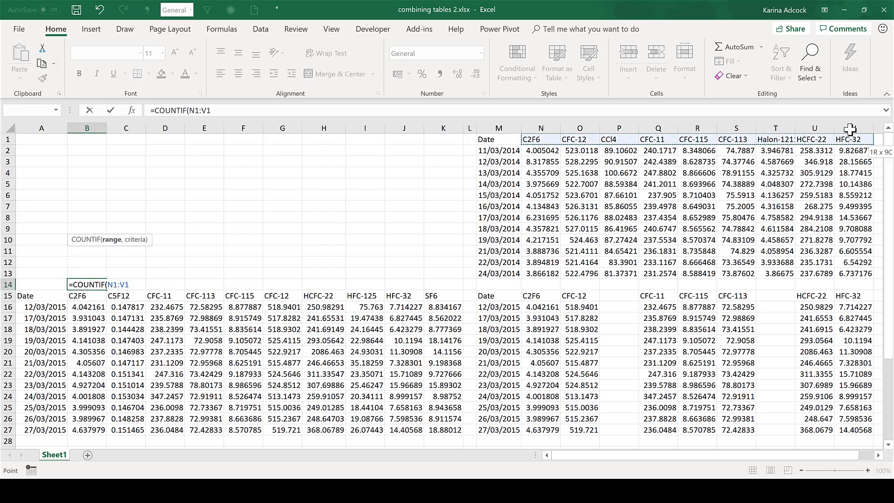
type(",")
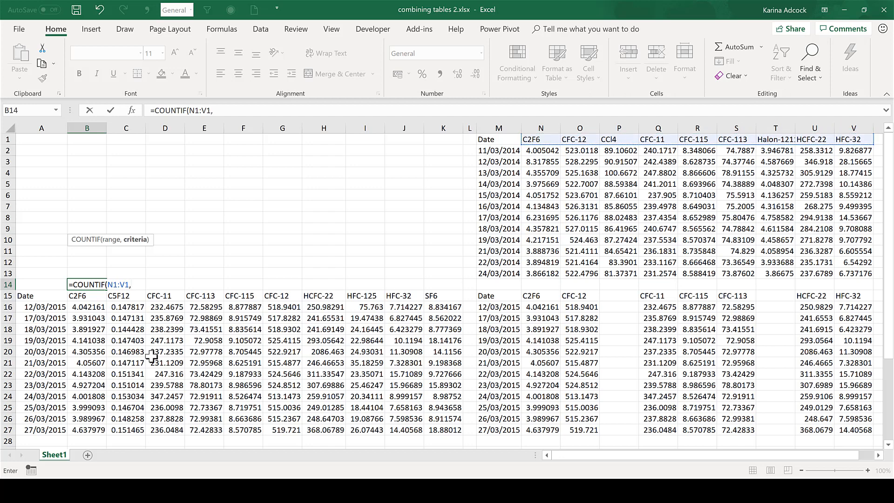
left_click_drag(198, 296, 441, 297)
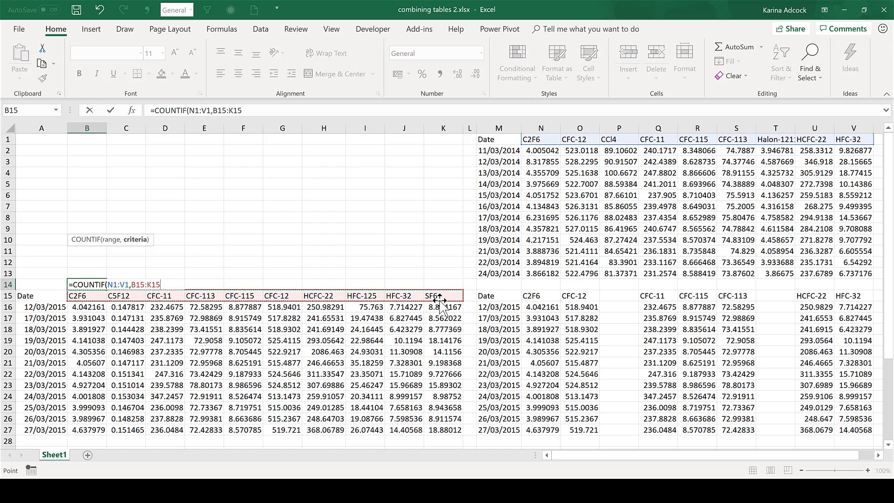
type(")")
key("ctrl+Return")
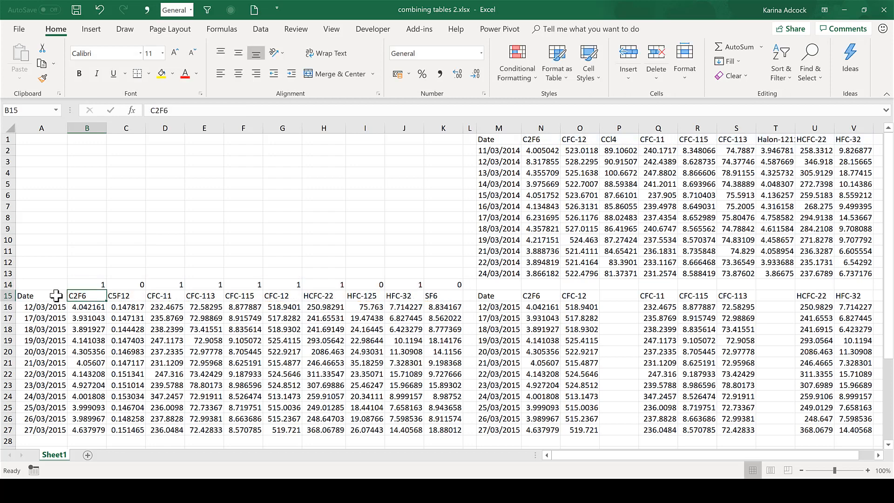
Check the row 14 counts for C2F6, C5F12, HFC-125 and SF6 against the upper table's headers N1:V1
left_click(91, 297)
left_click_drag(536, 139, 871, 140)
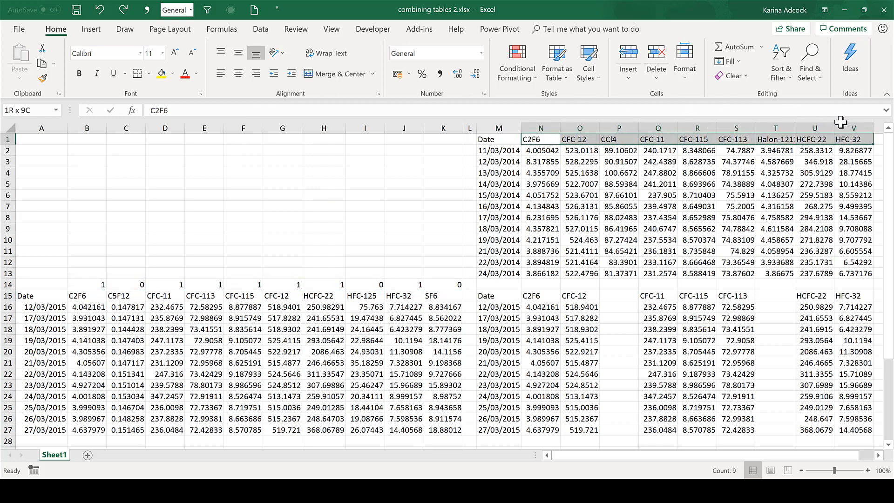
left_click(85, 303)
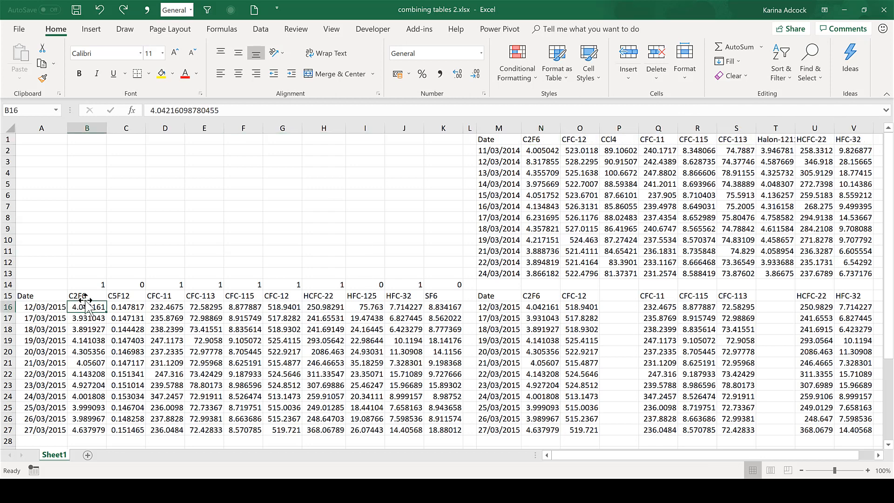
left_click(535, 141)
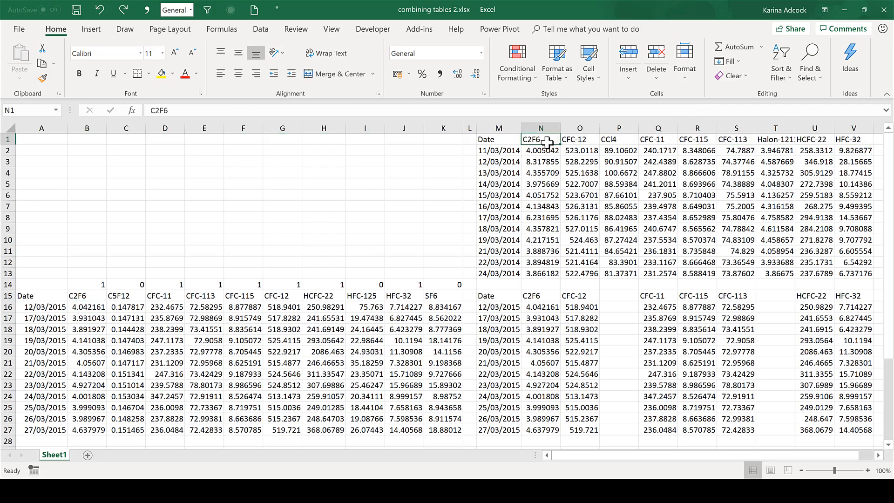
left_click(84, 286)
left_click(127, 296)
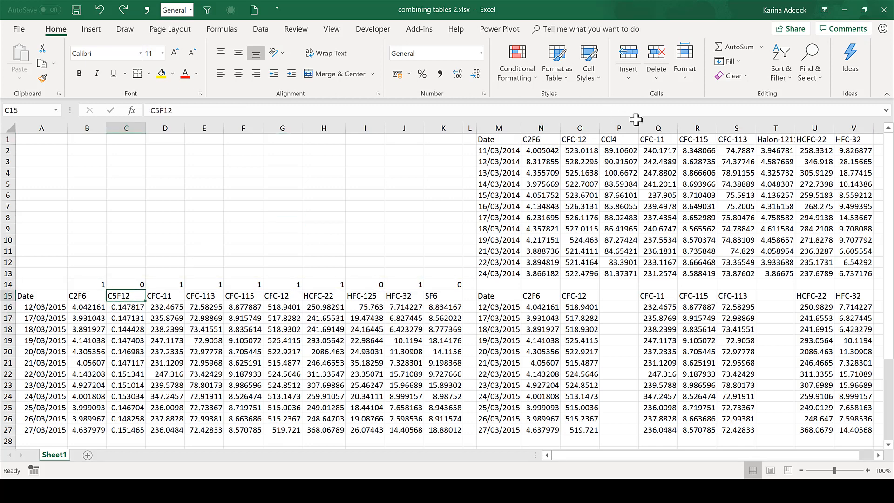
left_click_drag(536, 139, 847, 135)
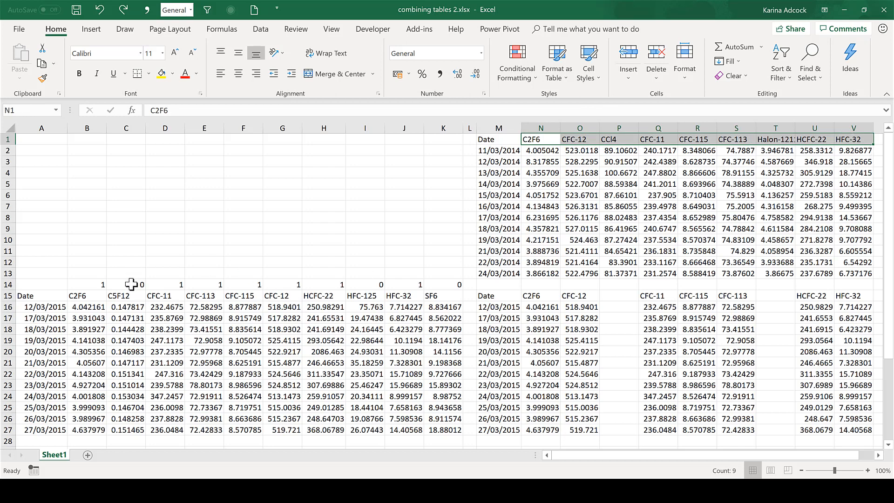
left_click(132, 284)
left_click_drag(126, 296, 133, 286)
left_click_drag(367, 297, 366, 285, "ctrl")
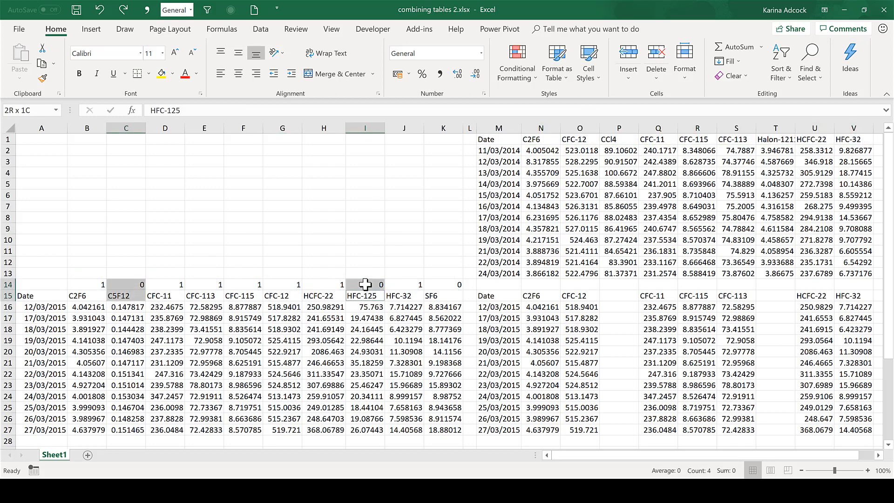
left_click_drag(447, 296, 445, 285, "ctrl")
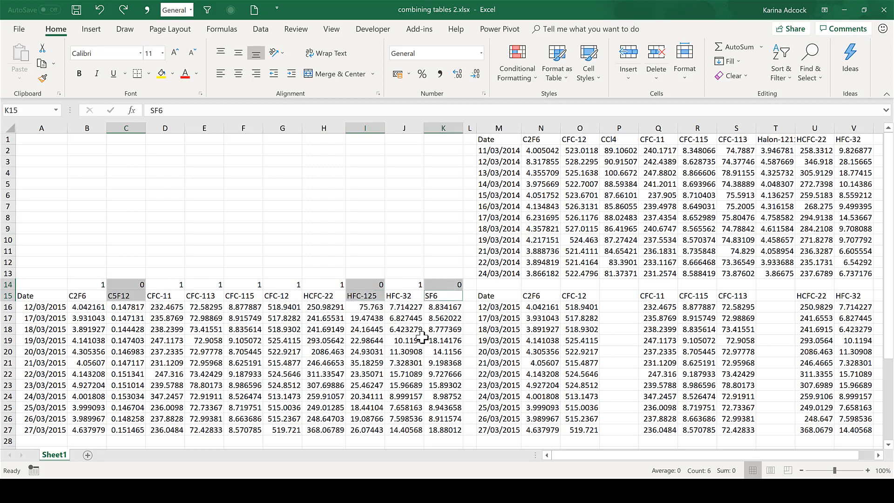
Enter =FILTER(B15:K15,B14#=0) in B13 to list the lower-table headers missing from the upper table
left_click(84, 275)
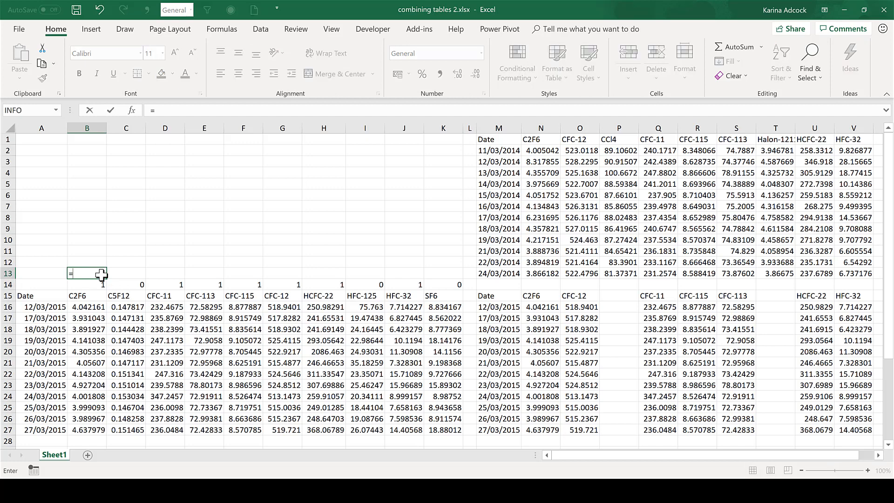
type("=filter")
key("Tab")
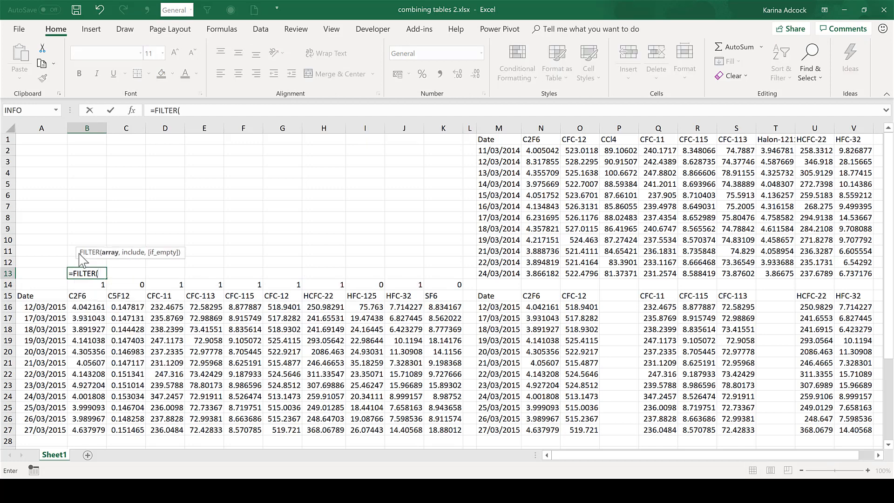
left_click_drag(76, 291, 445, 295)
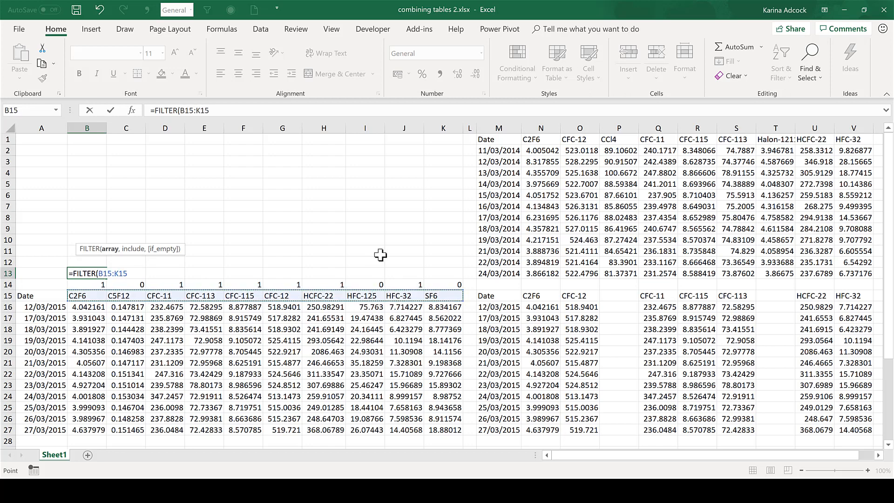
type(",")
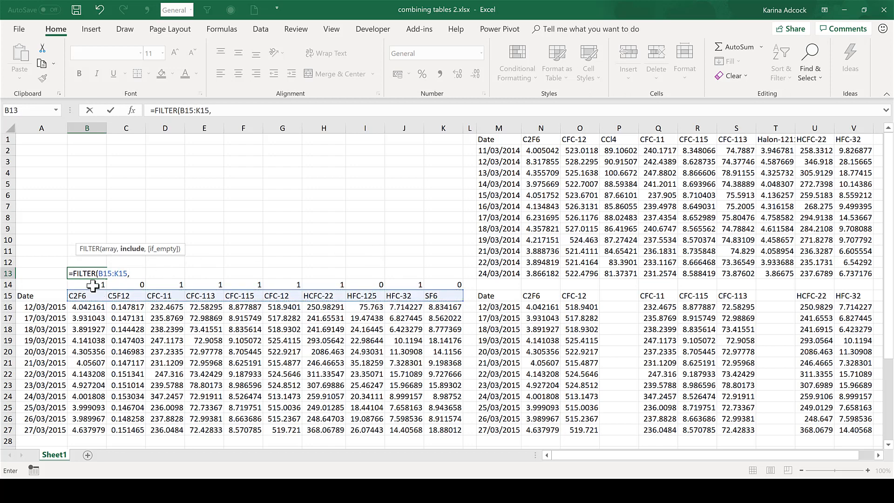
left_click_drag(93, 286, 458, 286)
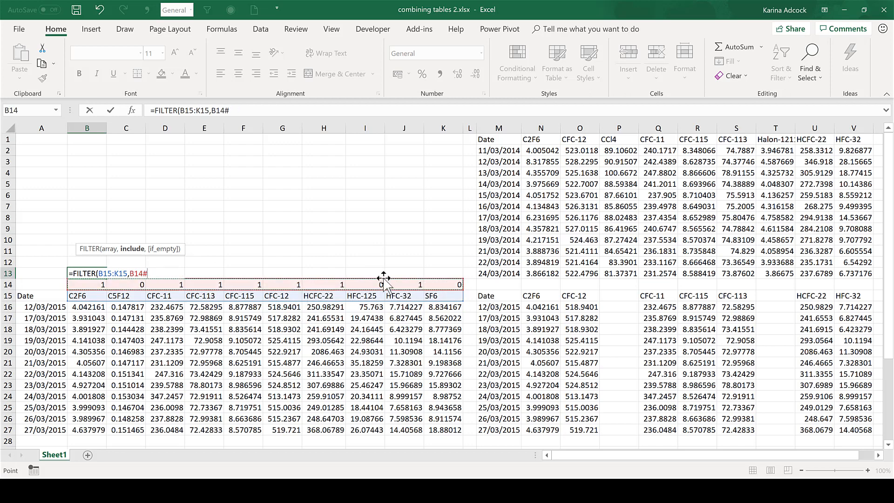
type("=0)")
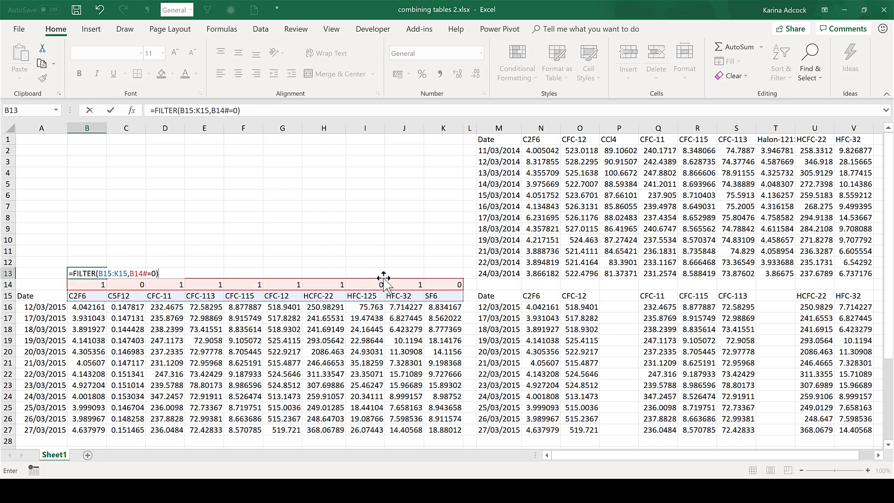
key("Return")
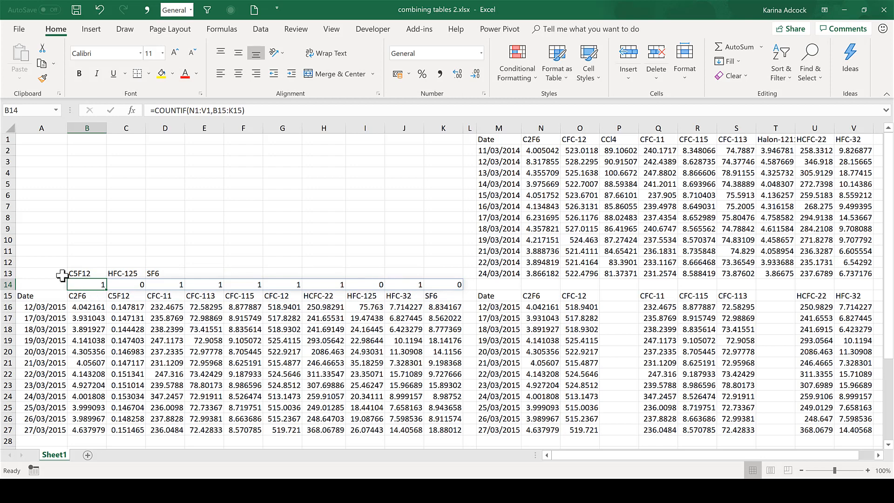
Compare the filtered header names in B13:D13 with the headers that have a zero count in row 14
left_click(88, 275)
left_click(124, 273)
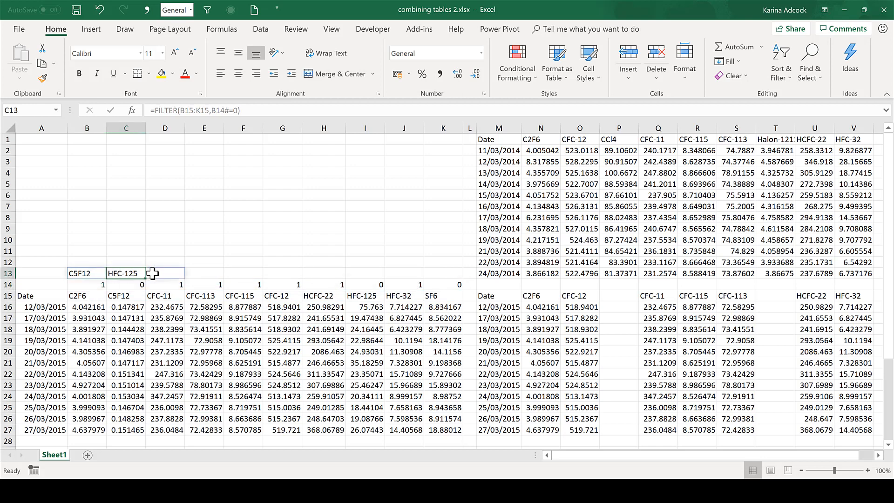
left_click(150, 272)
left_click_drag(127, 296, 127, 285)
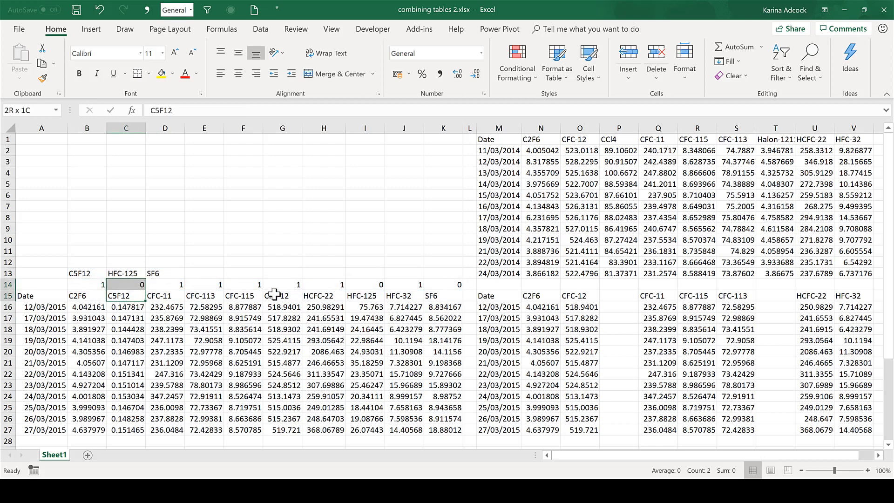
left_click_drag(367, 295, 368, 285, "ctrl")
left_click_drag(450, 299, 438, 284, "ctrl")
left_click(409, 265)
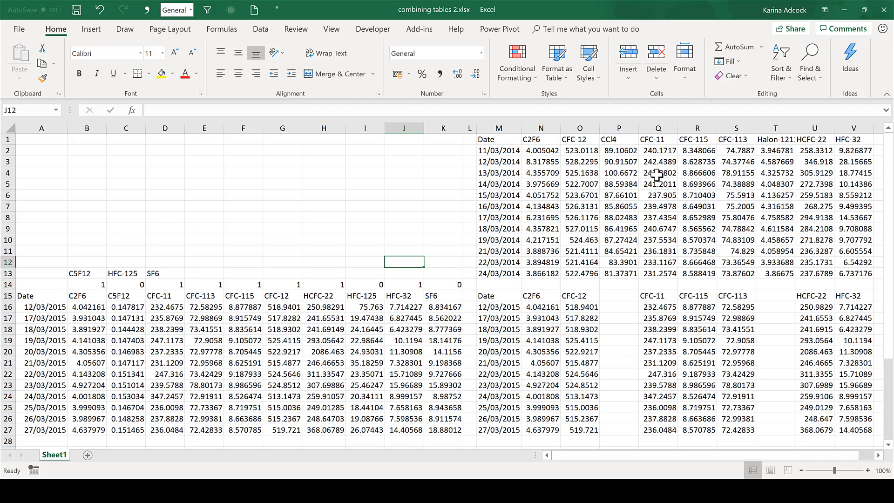
left_click(468, 253)
Begin a FILTER formula in W1, beside the upper table's last header, with the lower-table headers B15:K15 as its array
left_click_drag(599, 455, 691, 453)
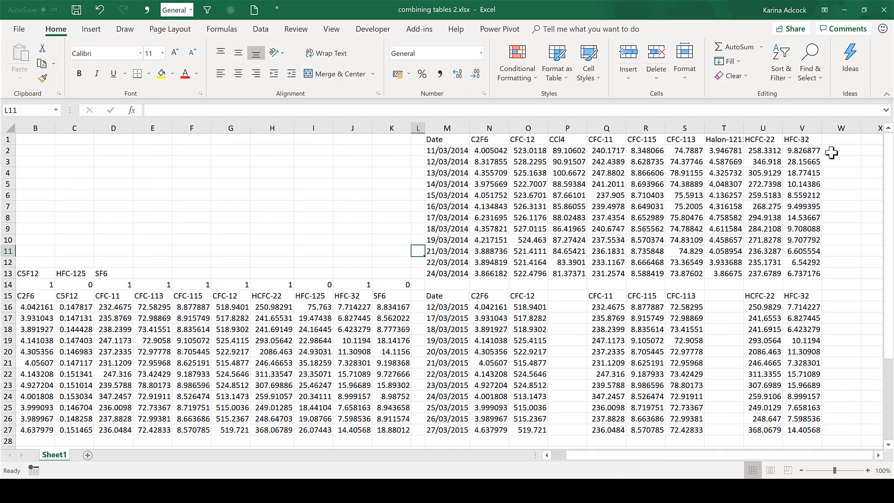
left_click(831, 143)
key("Right")
key("Right")
key("Right")
key("Right")
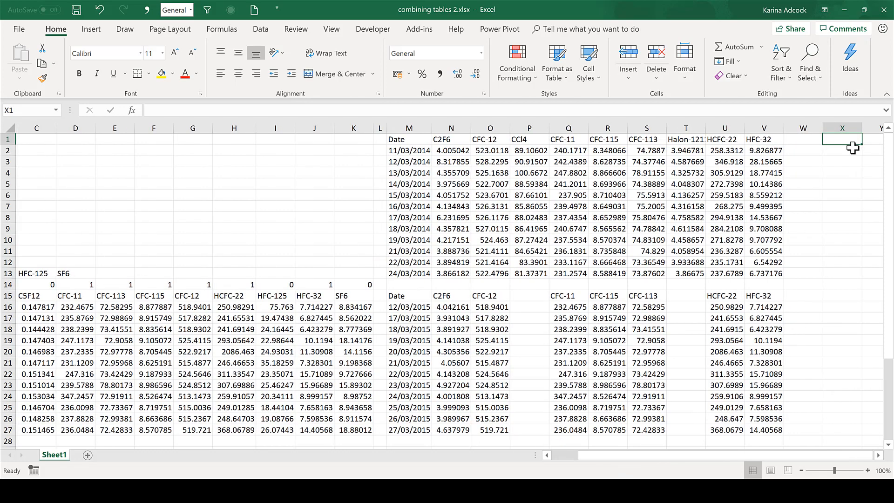
left_click(697, 138)
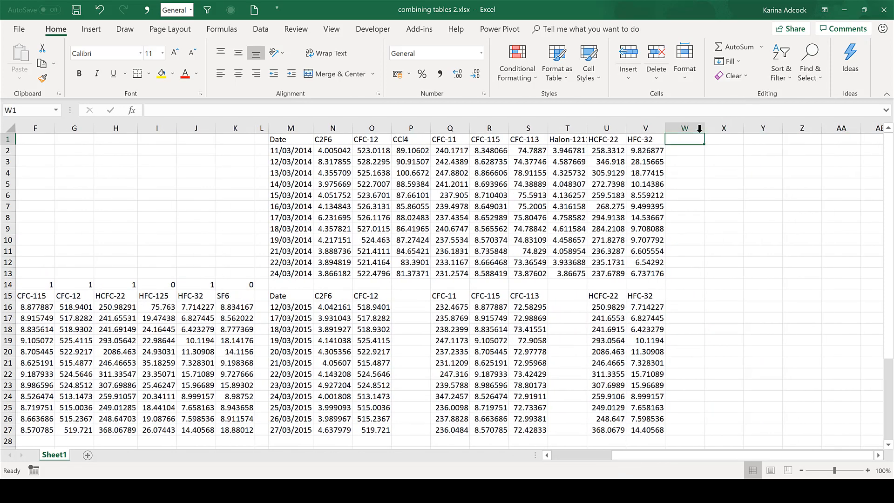
type("=filt")
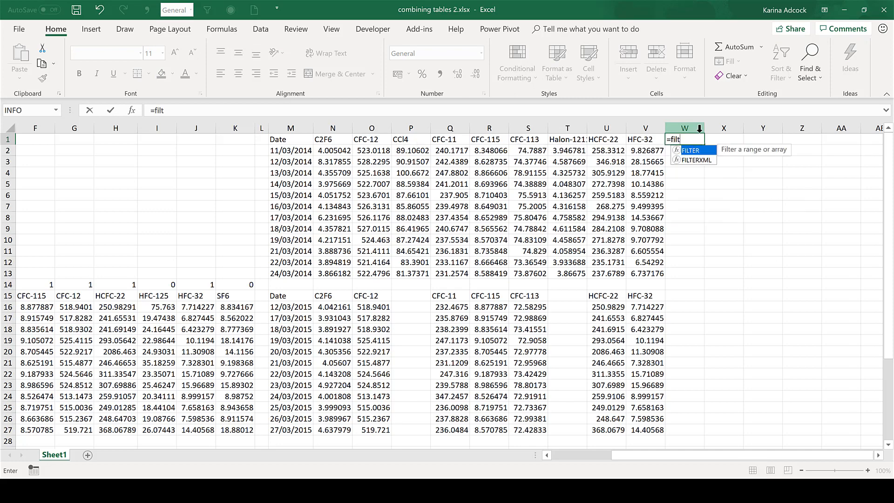
type("er")
key("Tab")
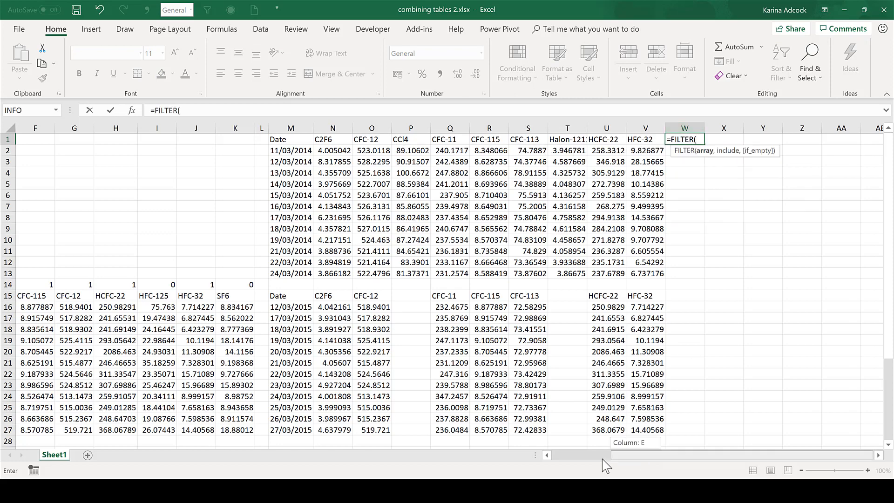
left_click_drag(602, 460, 554, 471)
left_click_drag(91, 297, 442, 298)
left_click(216, 107)
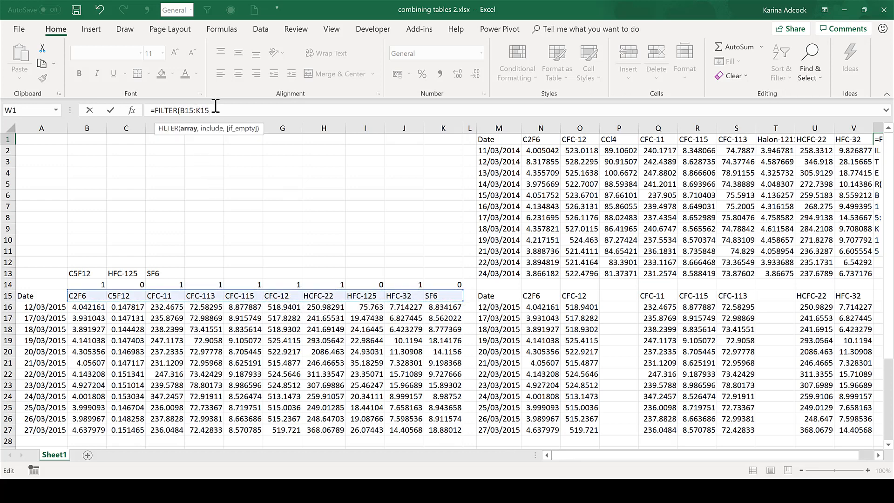
Complete the W1 FILTER formula with the include condition COUNTIF(N1:V1,B15:K15)=0
type(",COUN")
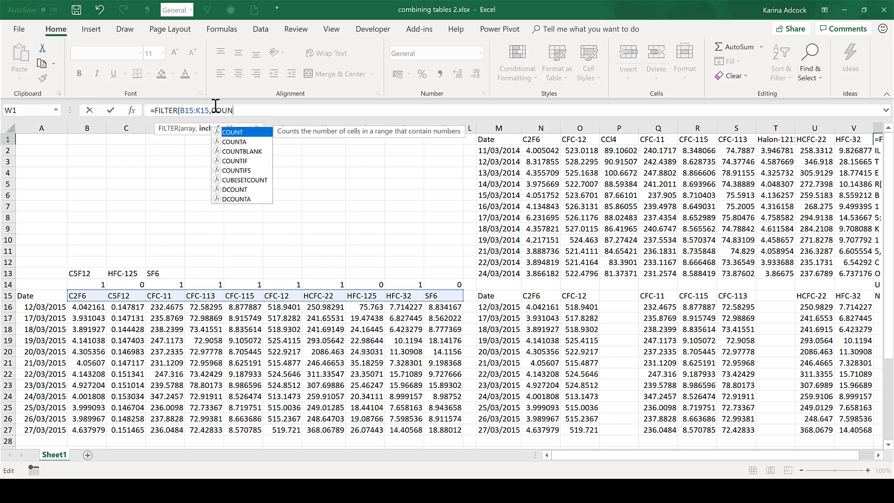
type("TIF(")
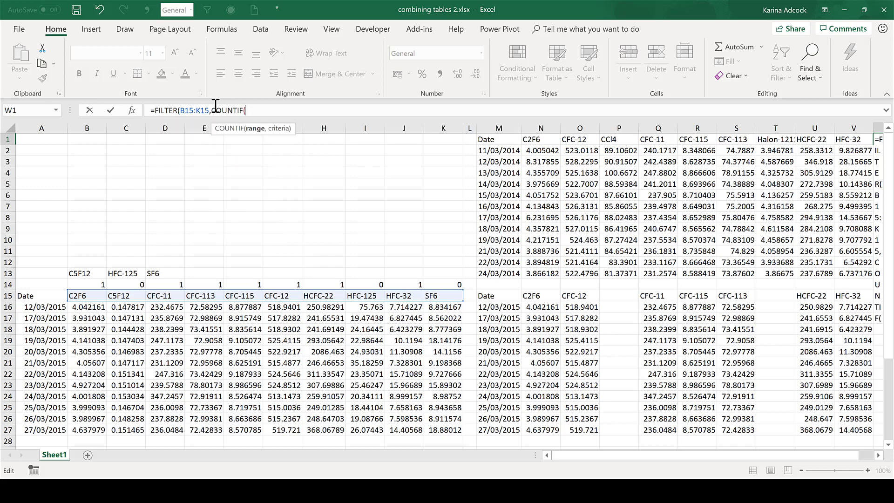
left_click_drag(531, 136, 848, 139)
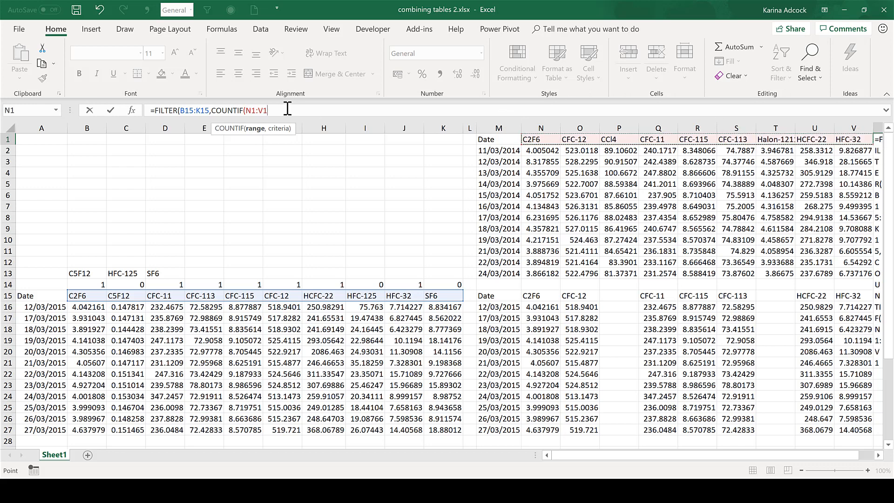
type(",")
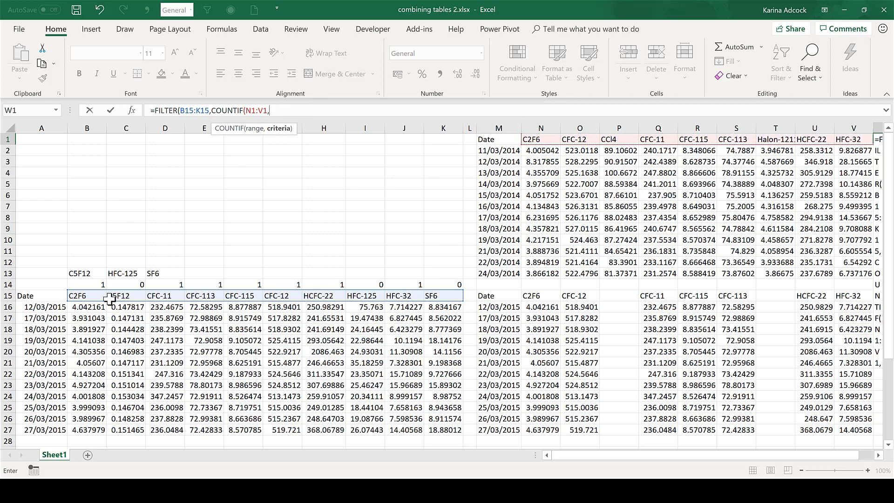
left_click_drag(88, 297, 438, 297)
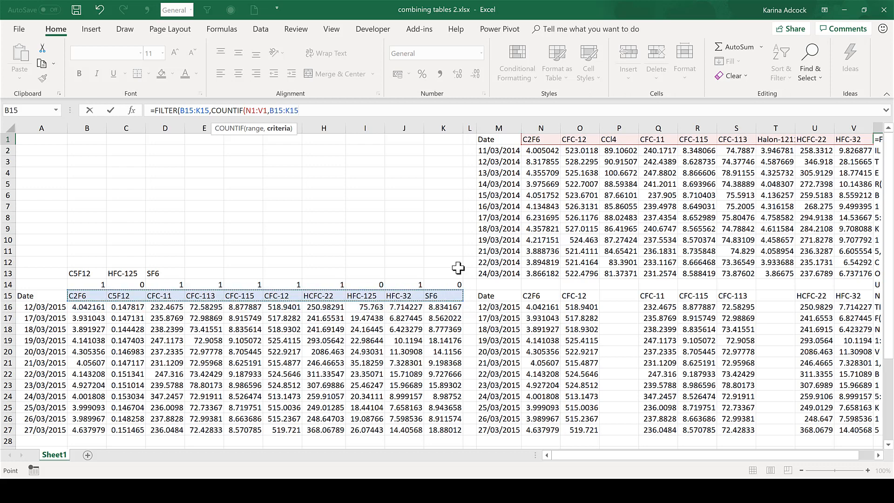
type(")=")
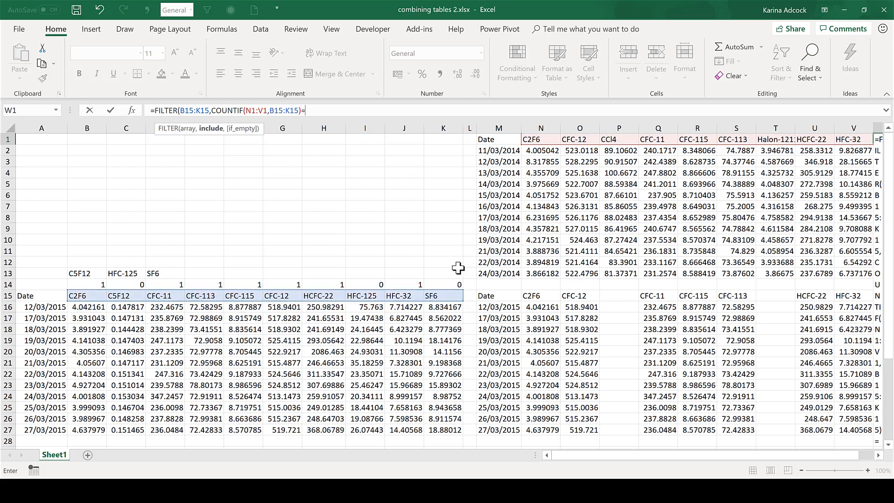
type("0)")
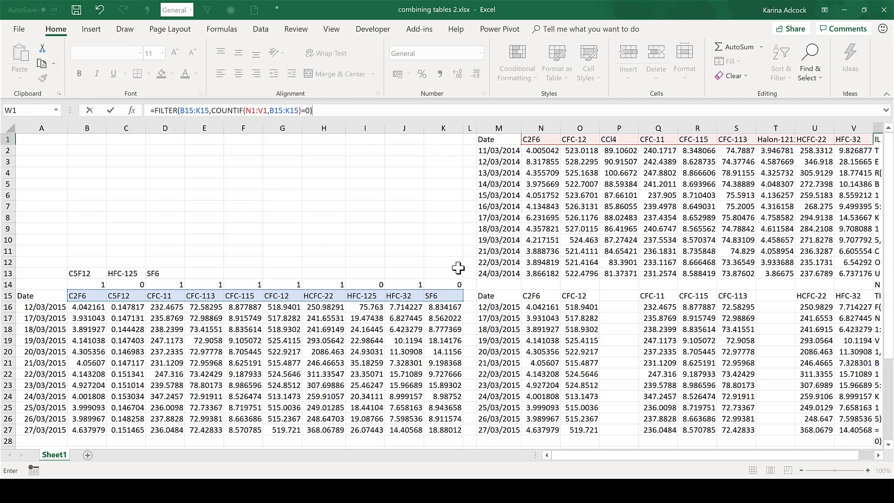
key("Return")
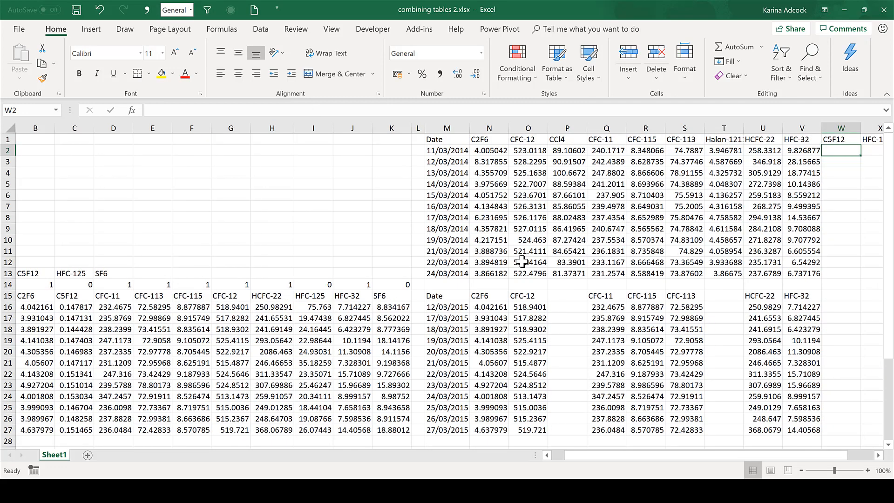
Fill the IFNA/INDEX/MATCH formulas from V15:V27 across columns W to Y, under the added headers
key("Right")
key("Right")
key("Right")
key("Right")
key("Right")
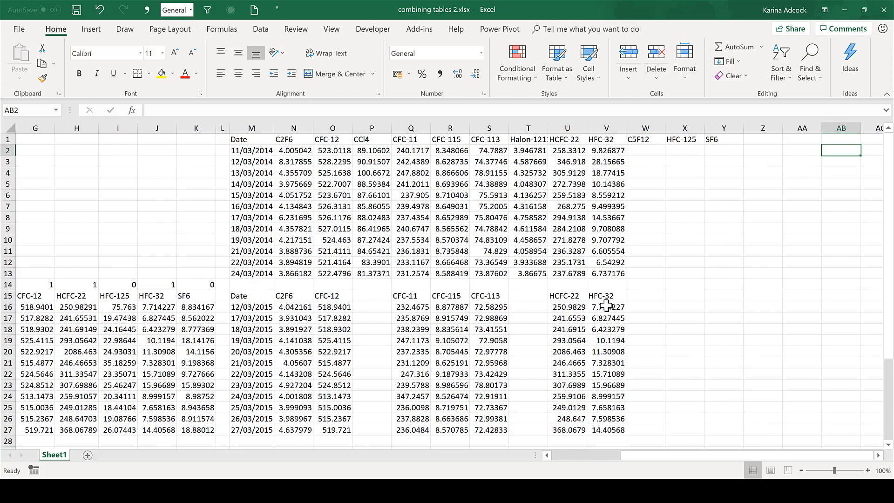
left_click_drag(605, 294, 728, 425)
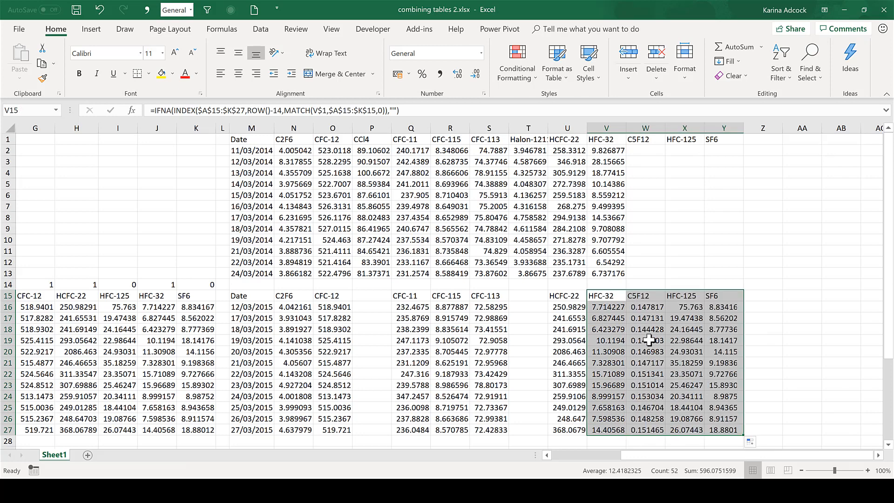
left_click(646, 319)
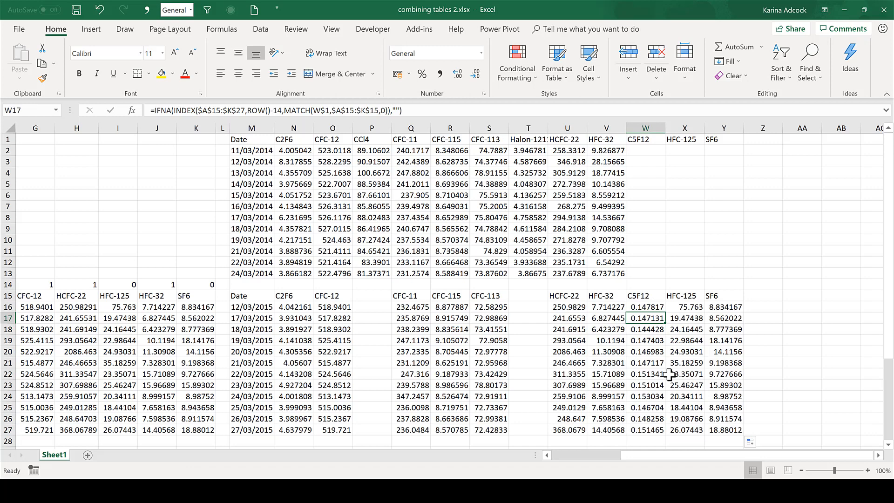
Inspect the cell references of the formula in W15 and compare the combined layout with the source table in A15:K27
left_click(644, 296)
left_click(426, 111)
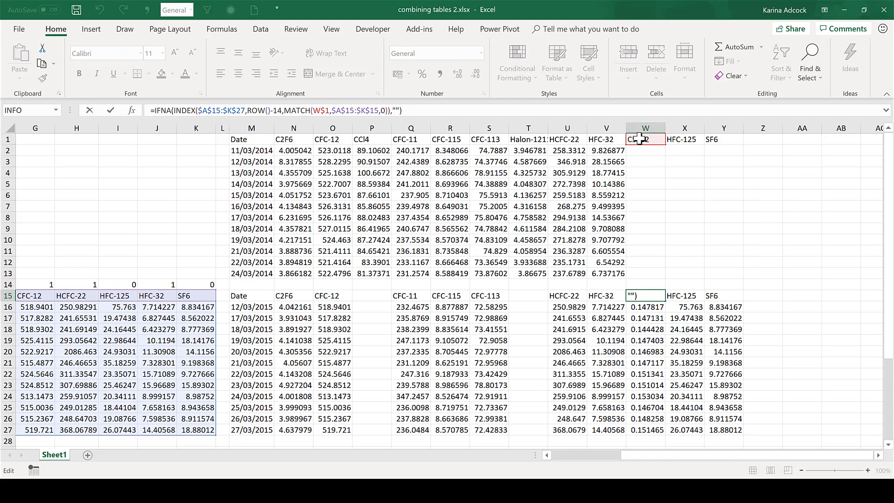
key("ctrl+Return")
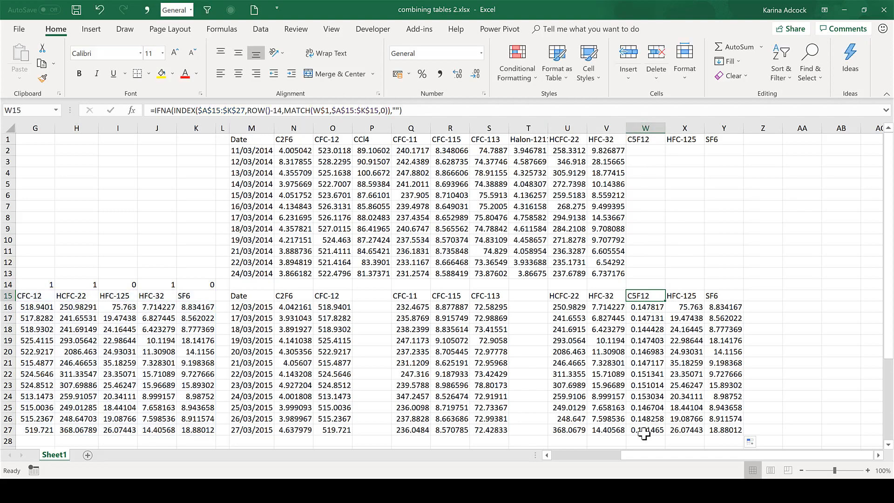
left_click_drag(626, 457, 550, 459)
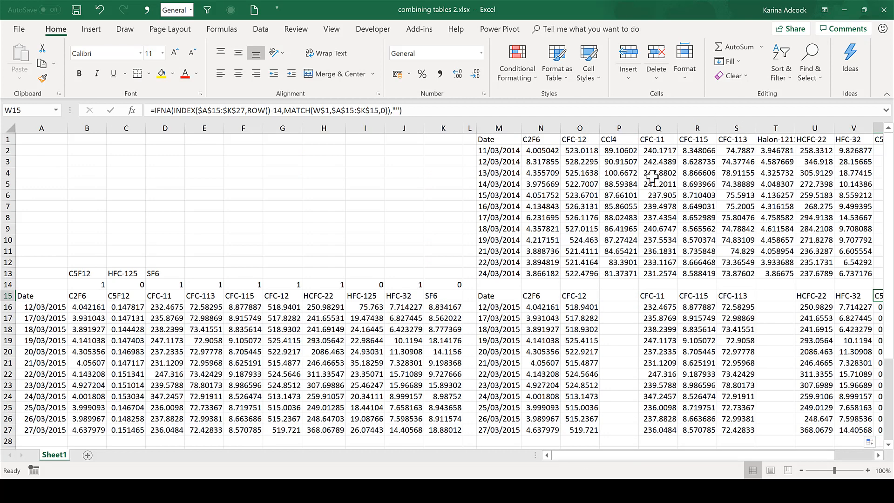
left_click_drag(646, 461, 757, 435)
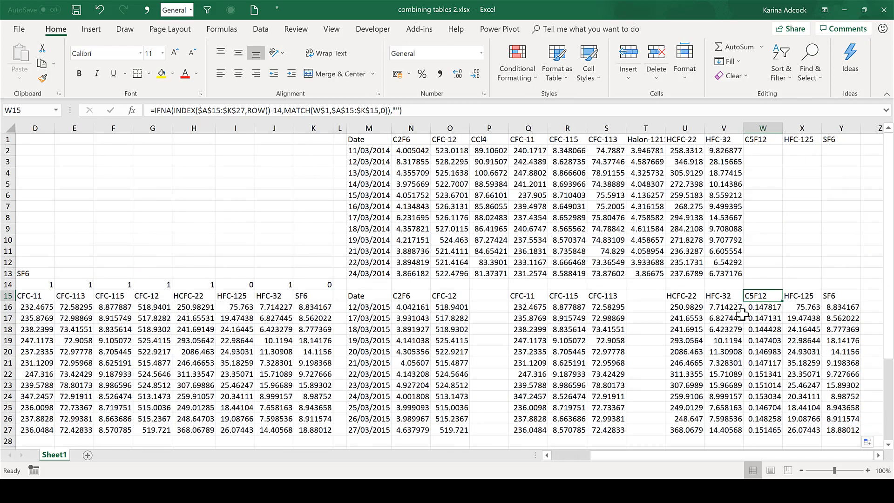
left_click(770, 252)
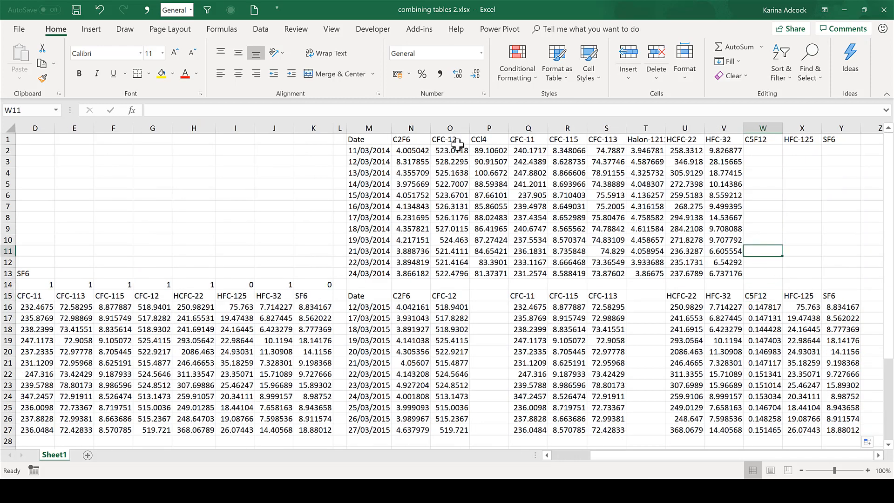
Copy the combined range M1:Y27 and paste it over itself as values only
left_click_drag(371, 139, 842, 431)
right_click(529, 187)
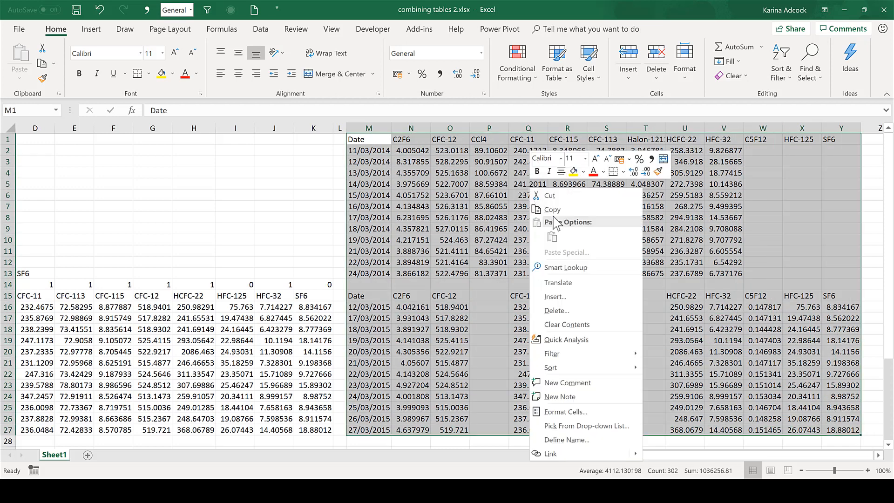
left_click(549, 208)
right_click(521, 214)
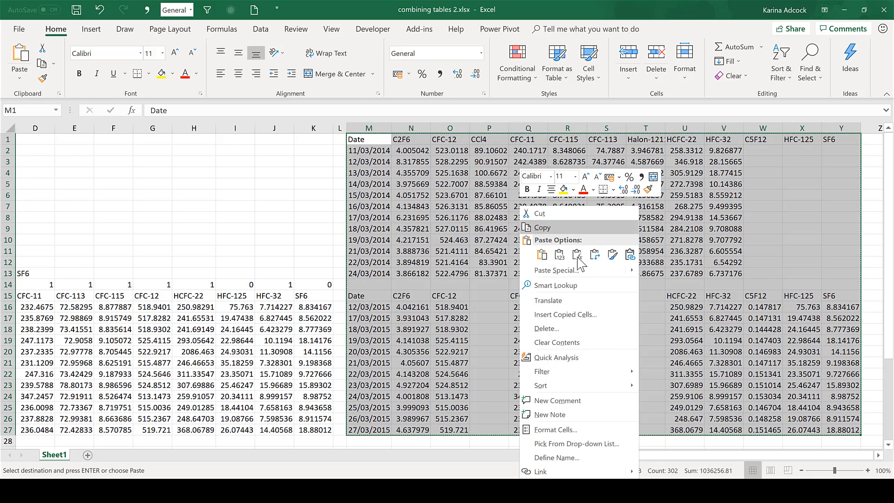
left_click(565, 254)
left_click(486, 305)
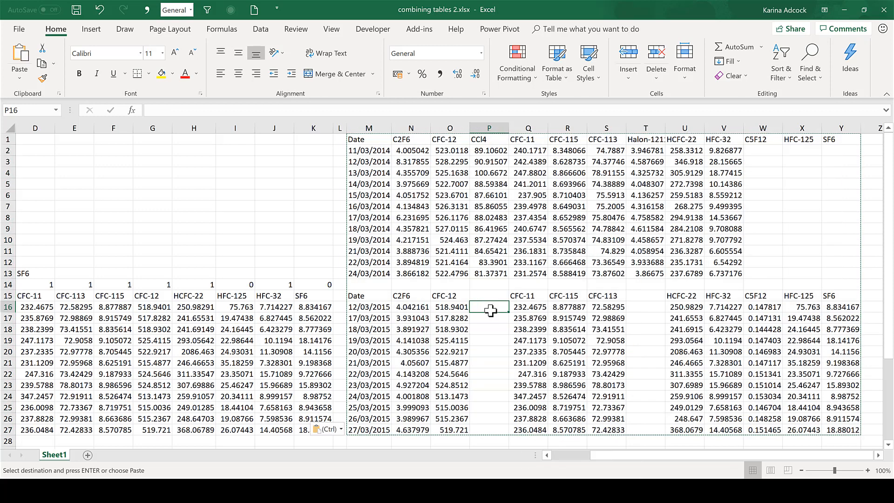
key("Escape")
Check several cells in the combined lower table, such as N18 and R20, for constants instead of formulas
left_click(412, 330)
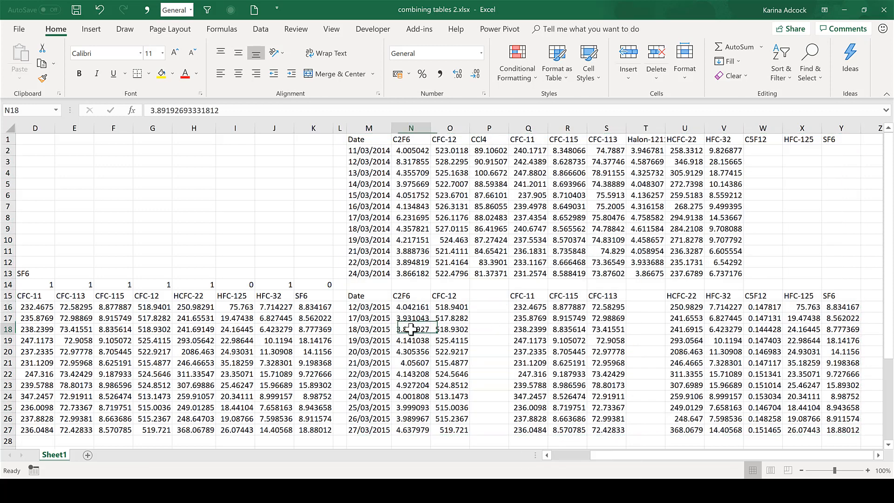
left_click(531, 328)
left_click(582, 351)
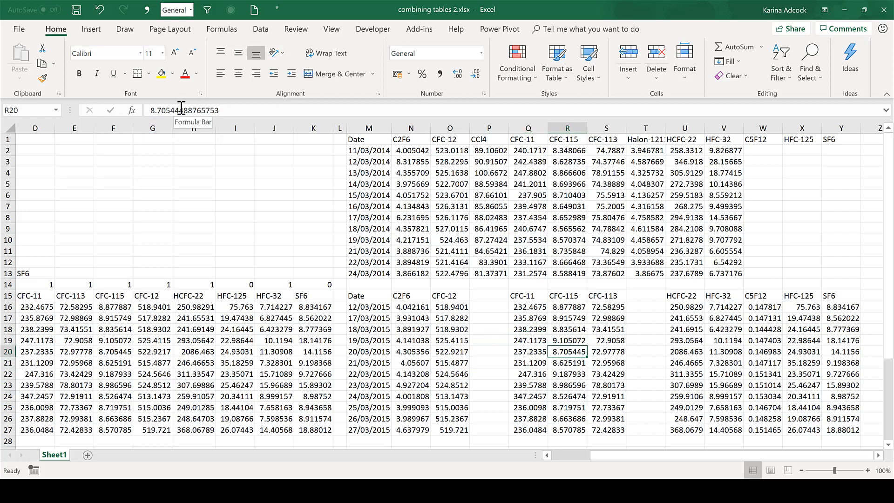
left_click(725, 329)
key("Right")
key("Right")
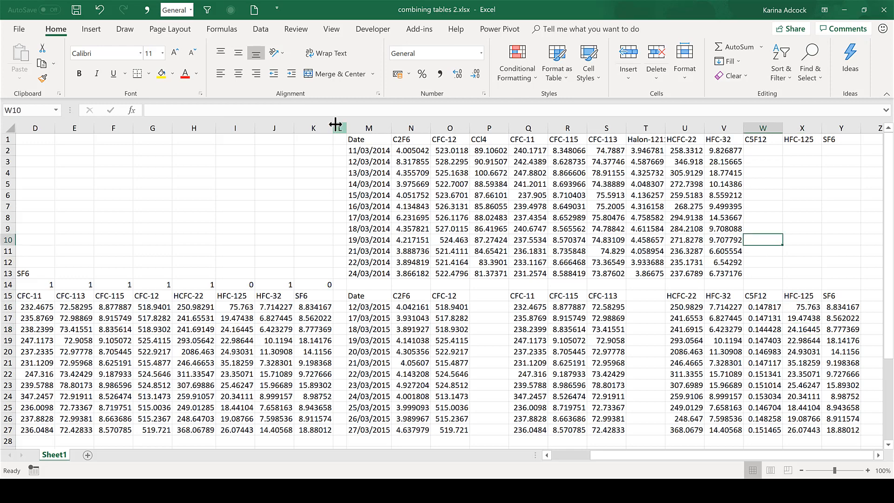
Delete columns A through L, which hold the original second table and helper formulas
left_click_drag(340, 129, 2, 124)
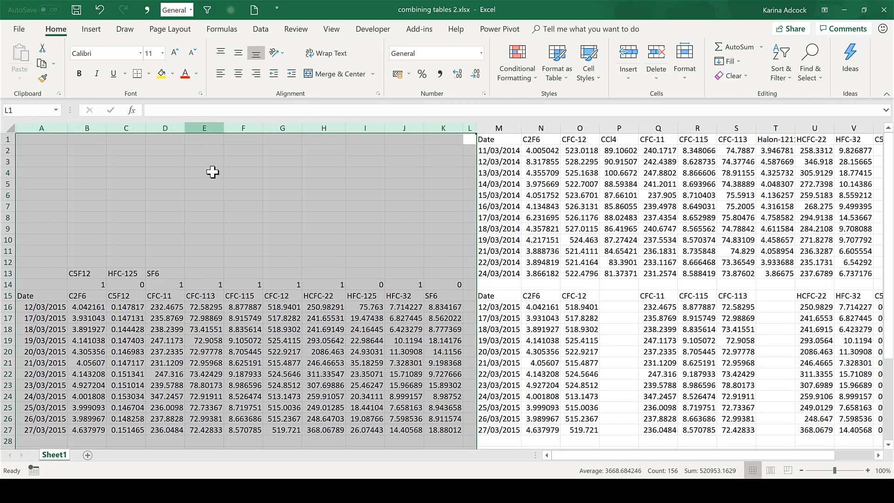
right_click(206, 129)
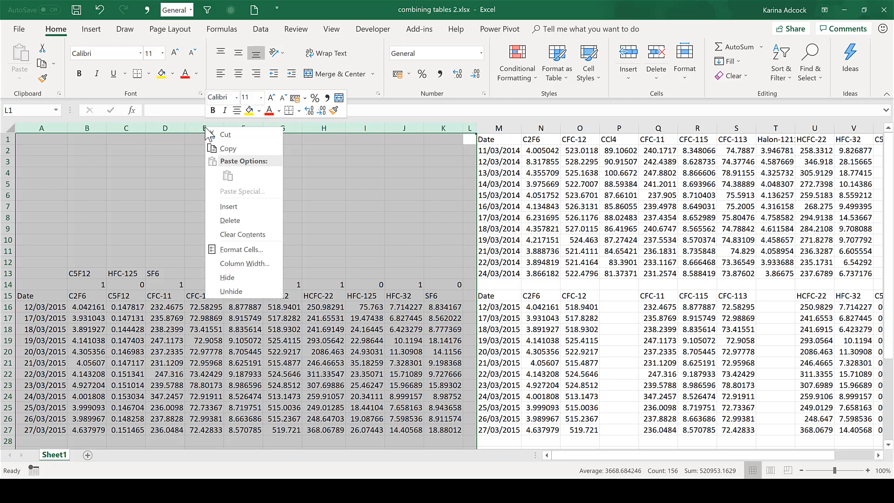
left_click(236, 218)
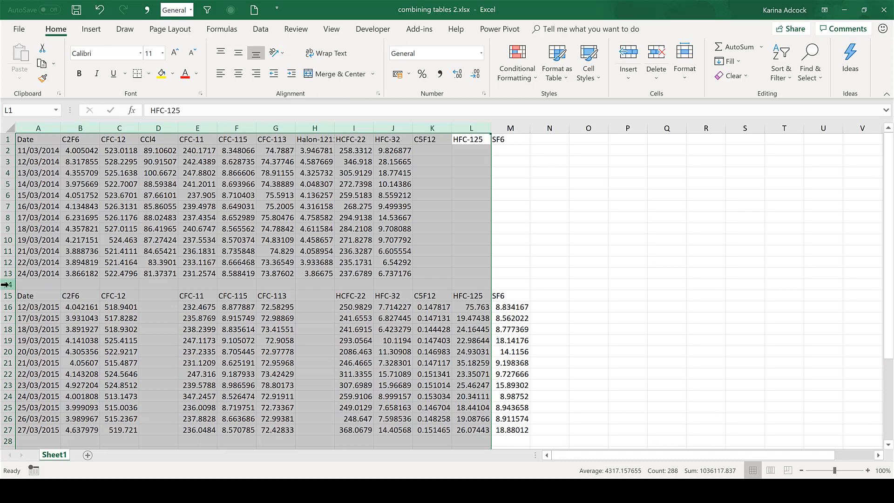
Delete the blank row 14 and the repeated header row 15 to join the two data blocks
left_click(6, 285)
left_click_drag(6, 284, 7, 295)
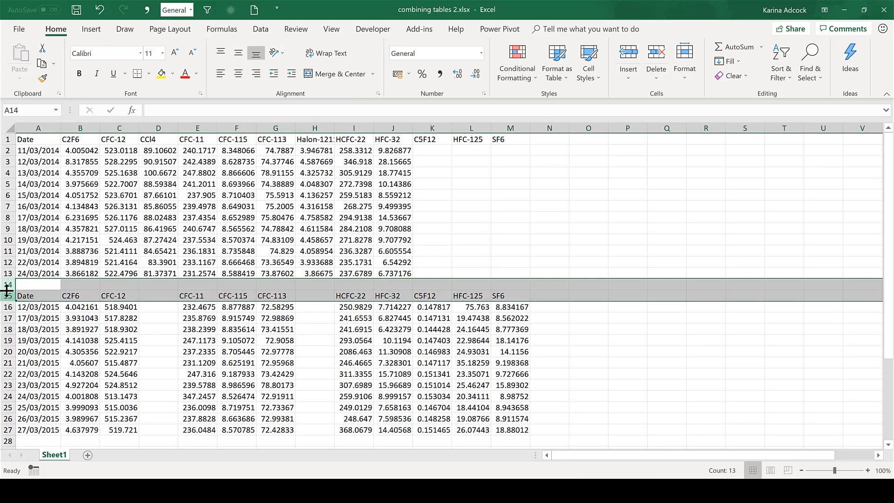
right_click(6, 288)
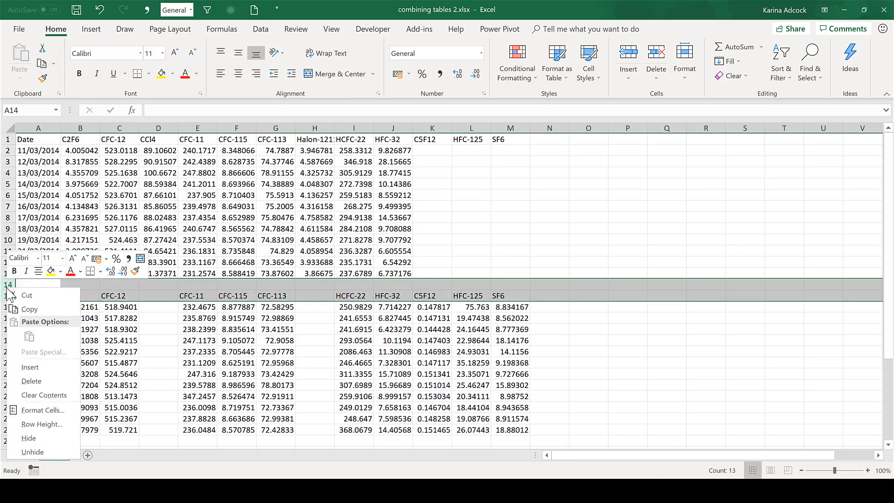
left_click(32, 381)
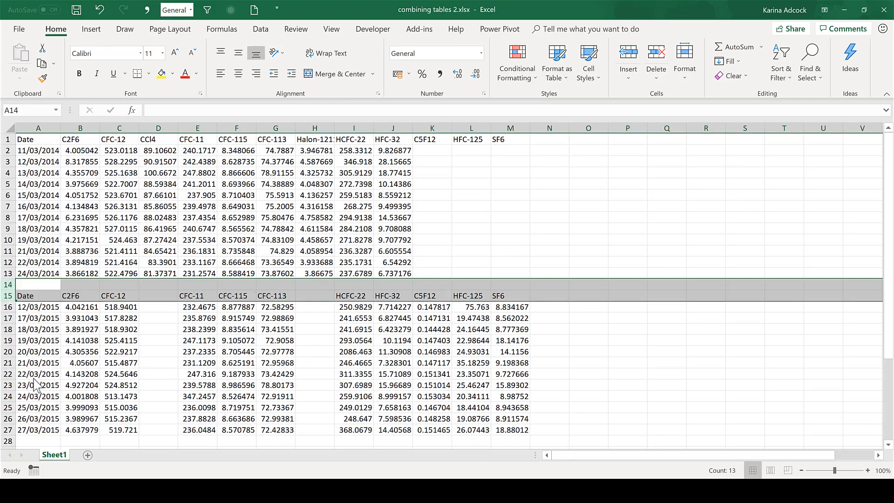
left_click(605, 230)
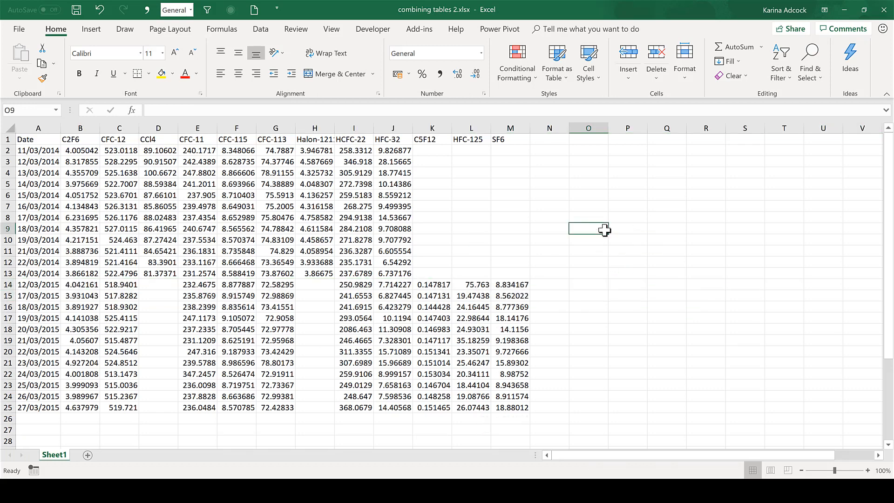